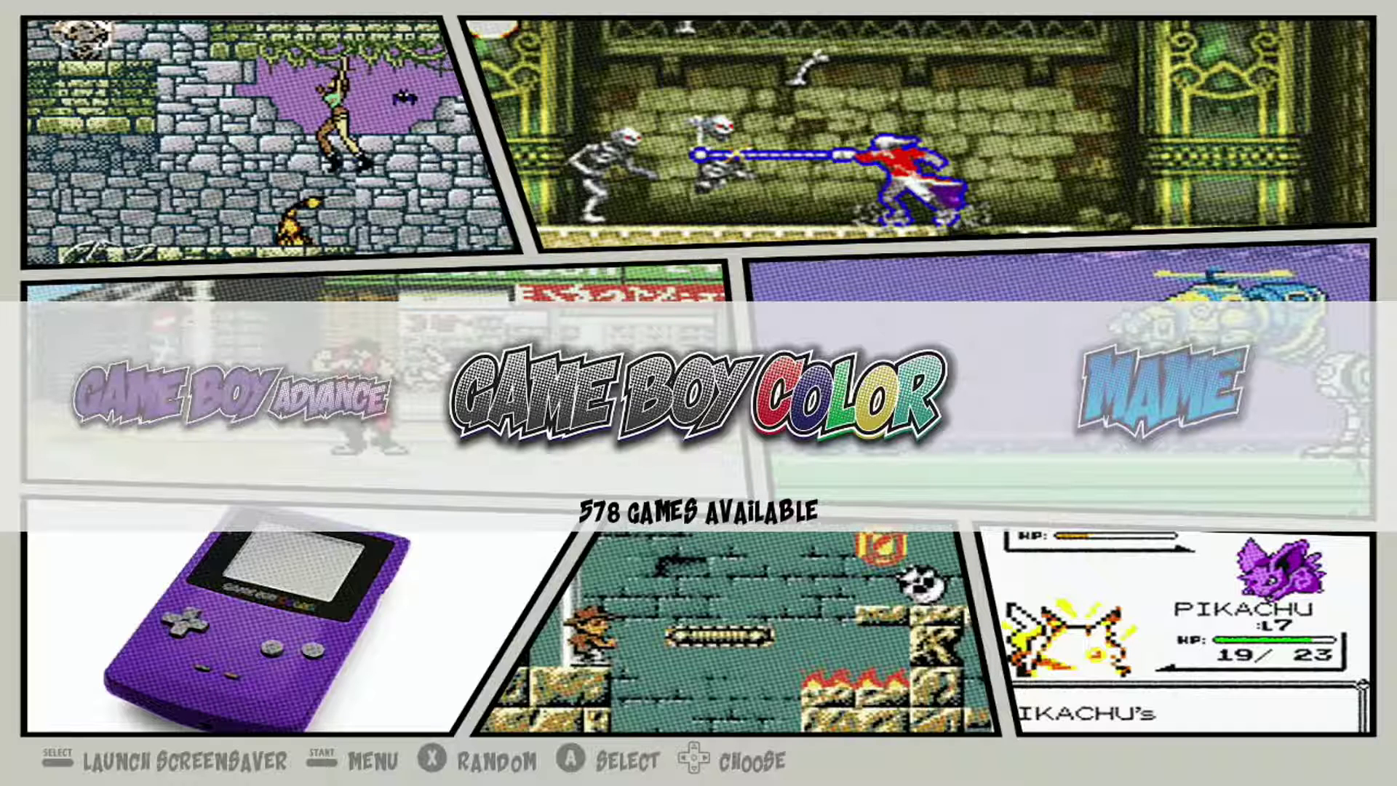
Enter the Game Boy Color list, then move to Game Boy Advance, showing 007: Everything or Nothing
key("Return")
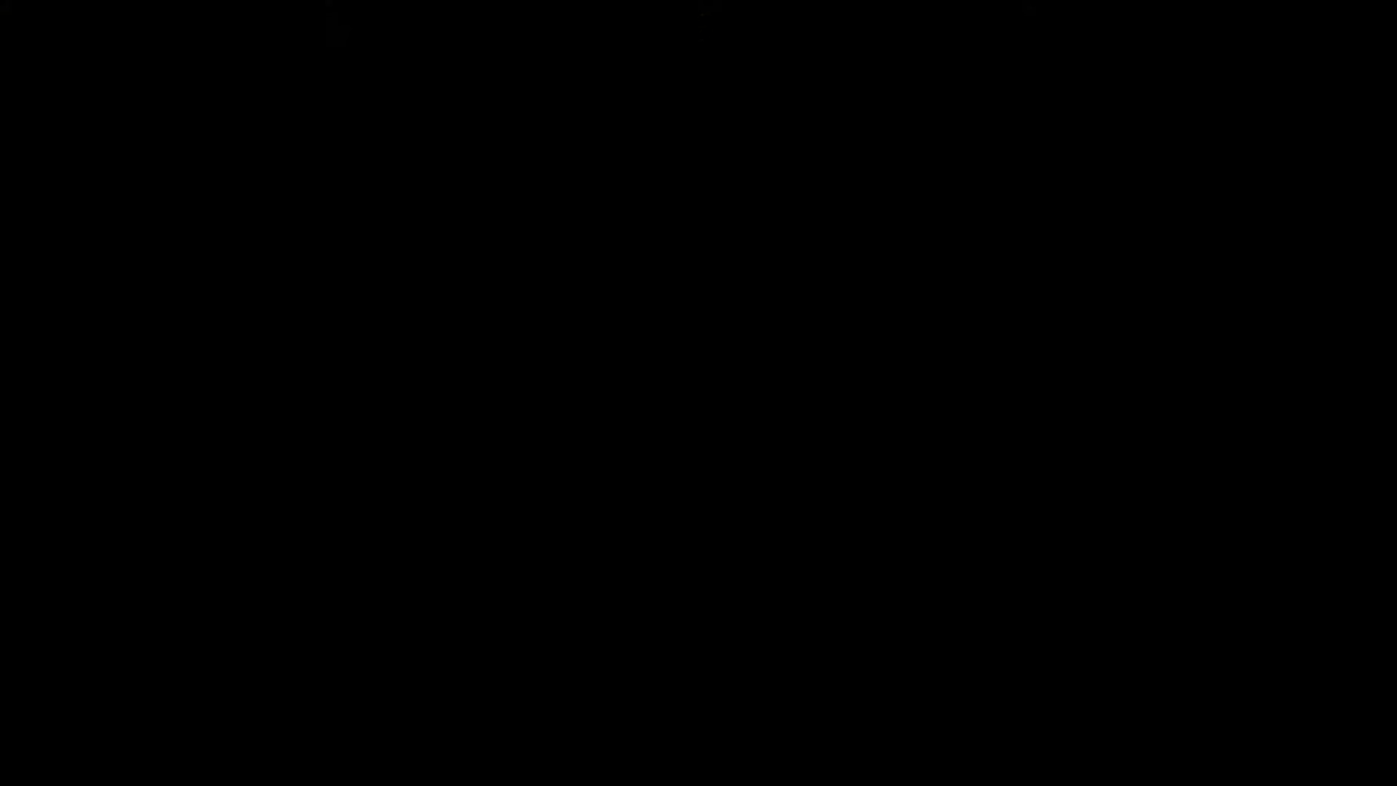
key("Down")
key("Down")
key("Down")
key("Down")
key("Down")
key("Down")
key("Down")
key("Down")
key("Down")
key("Left")
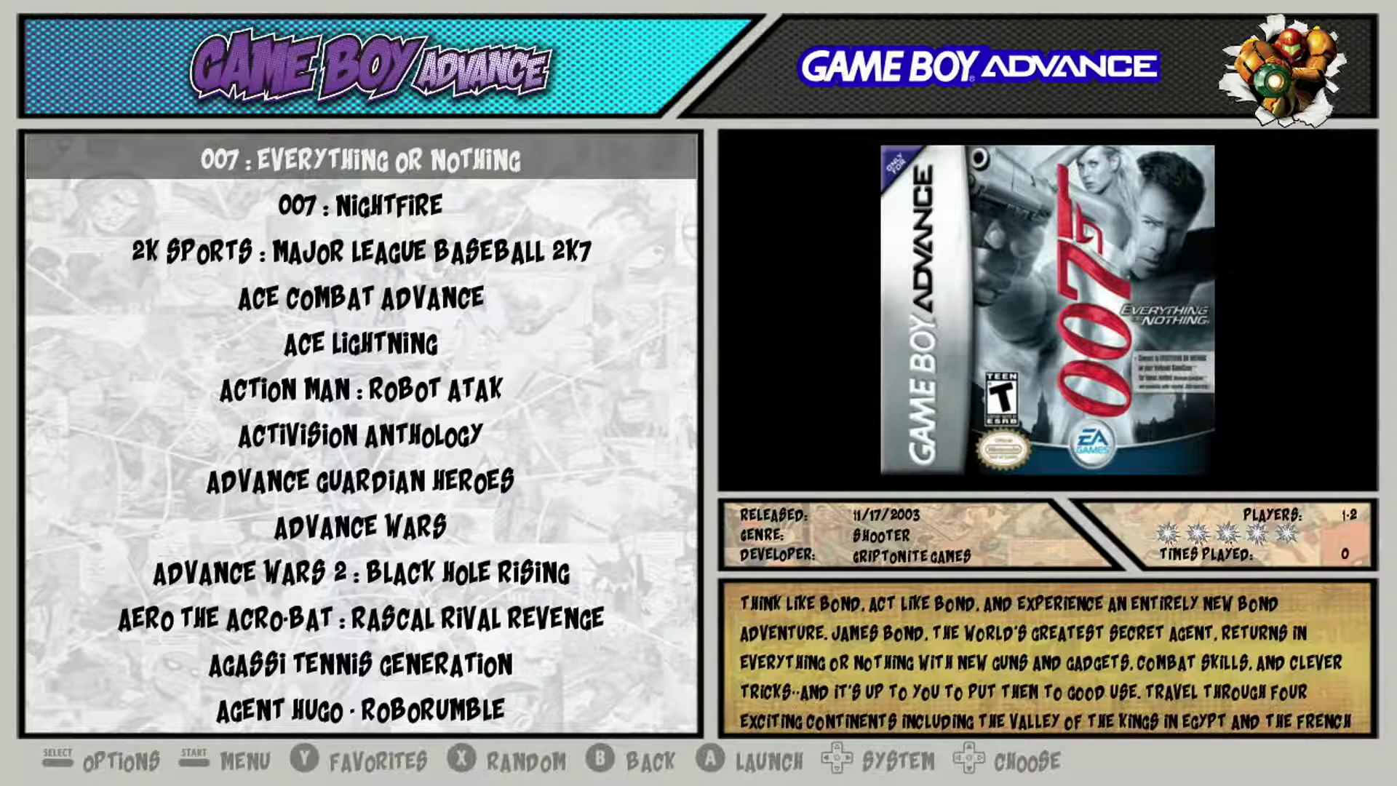
Scroll the scraped Game Boy Advance games down to Aero the Acro-Bat, then reopen the unscraped Game Boy Color list
key("Down")
key("Down")
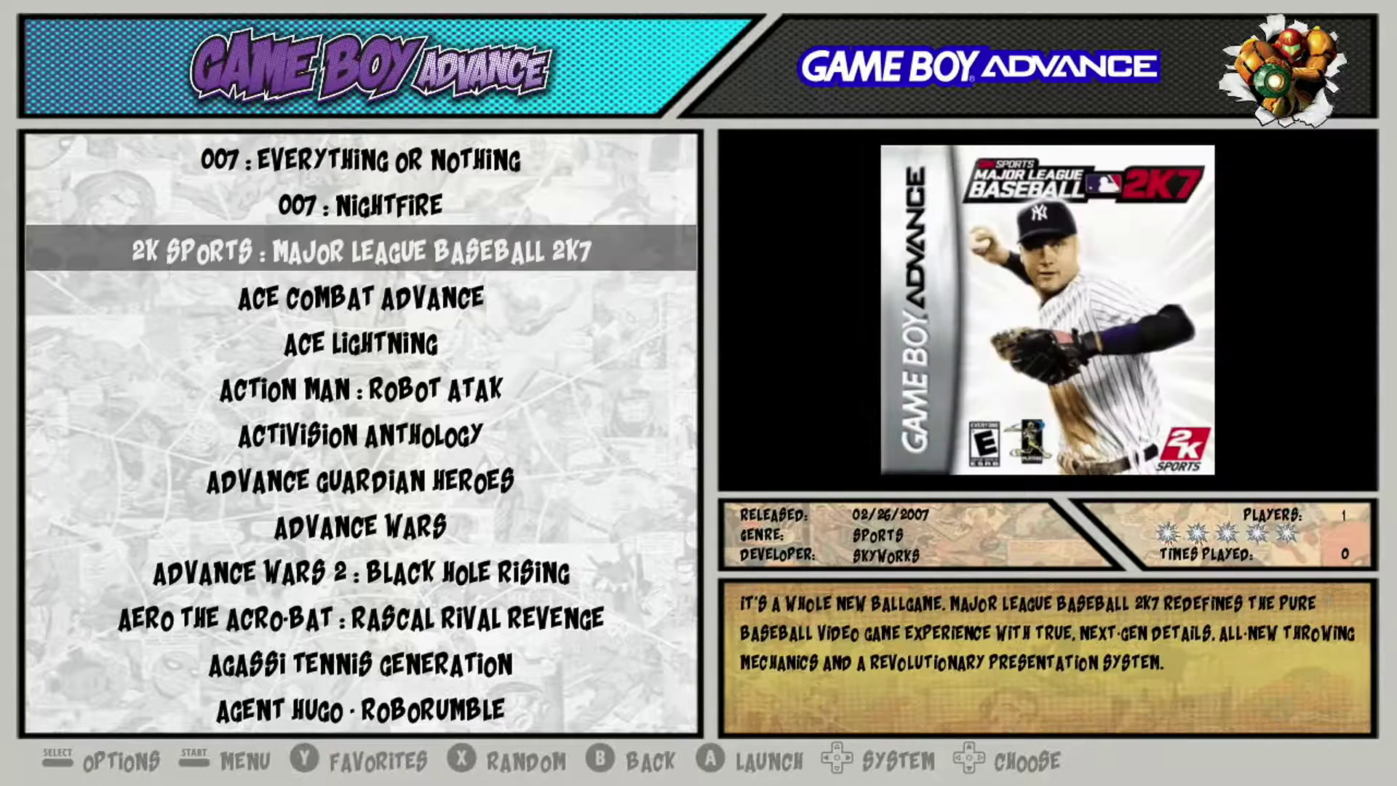
key("Down")
key("Down")
key("Down")
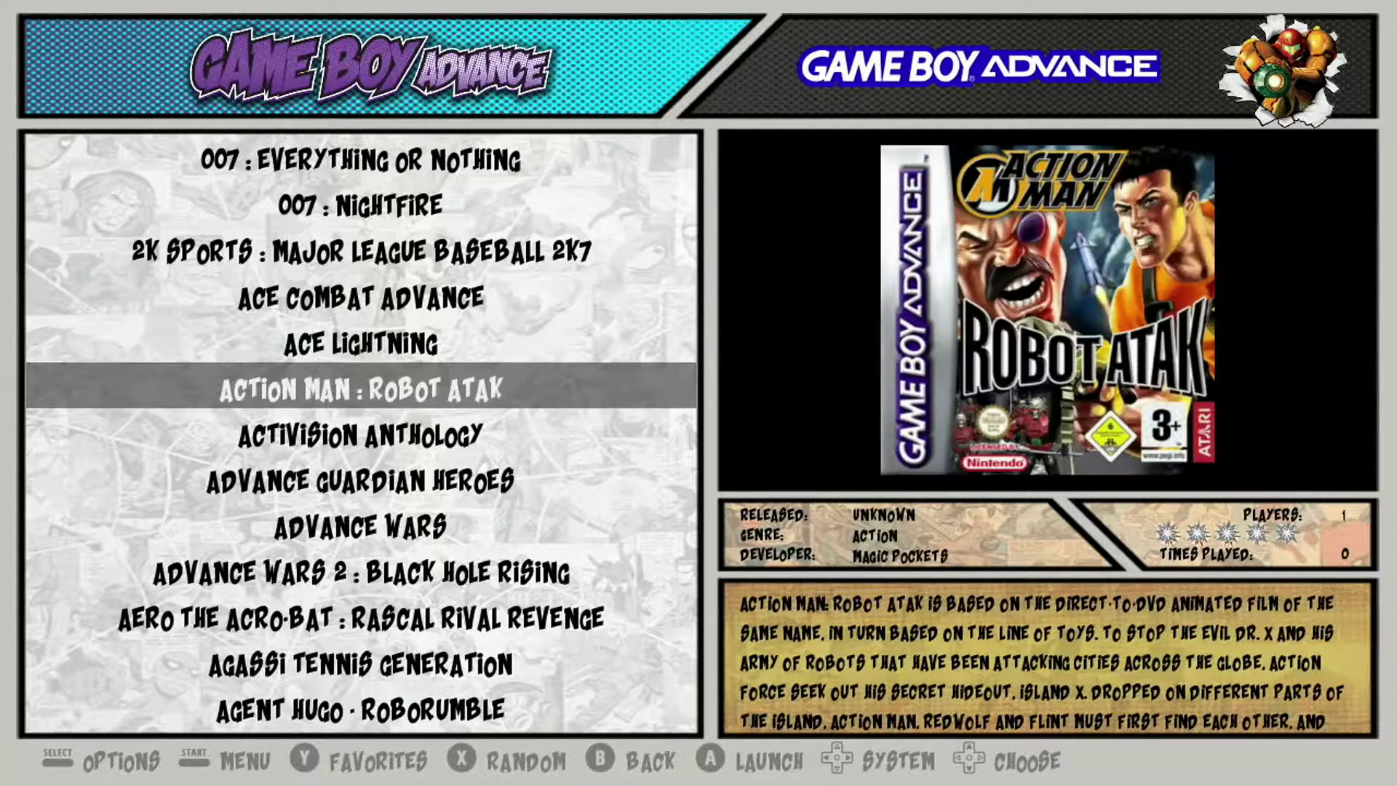
key("Down")
key("Down")
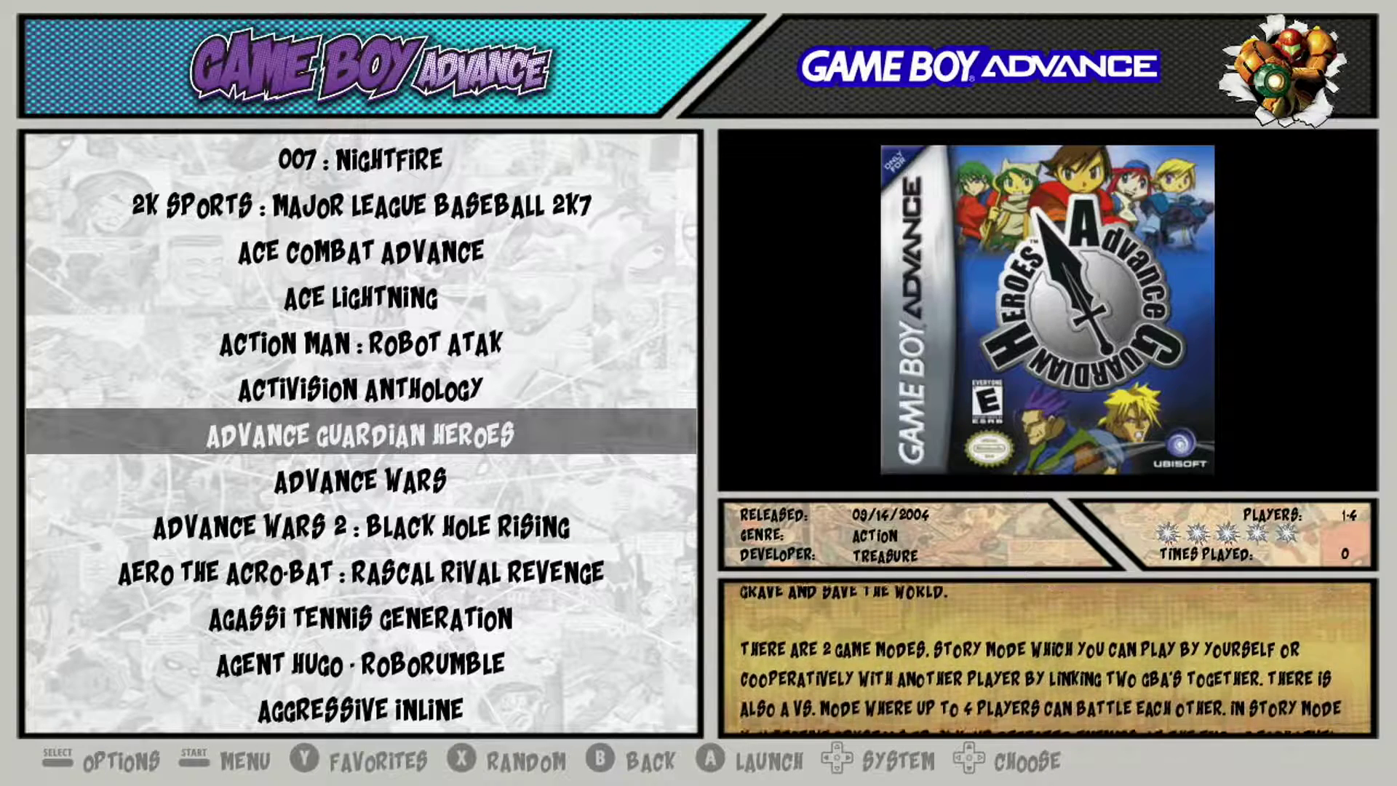
key("Down")
key("Down")
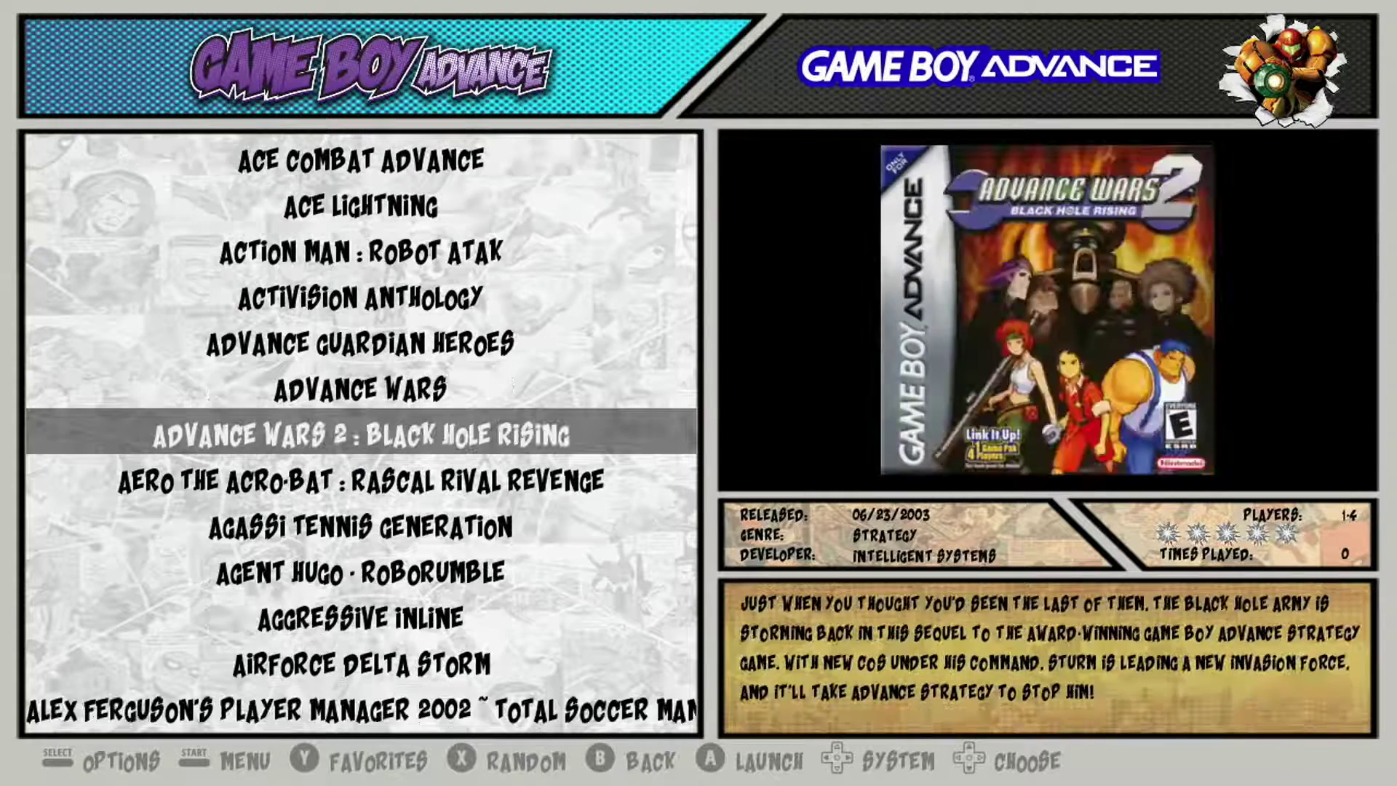
key("Down")
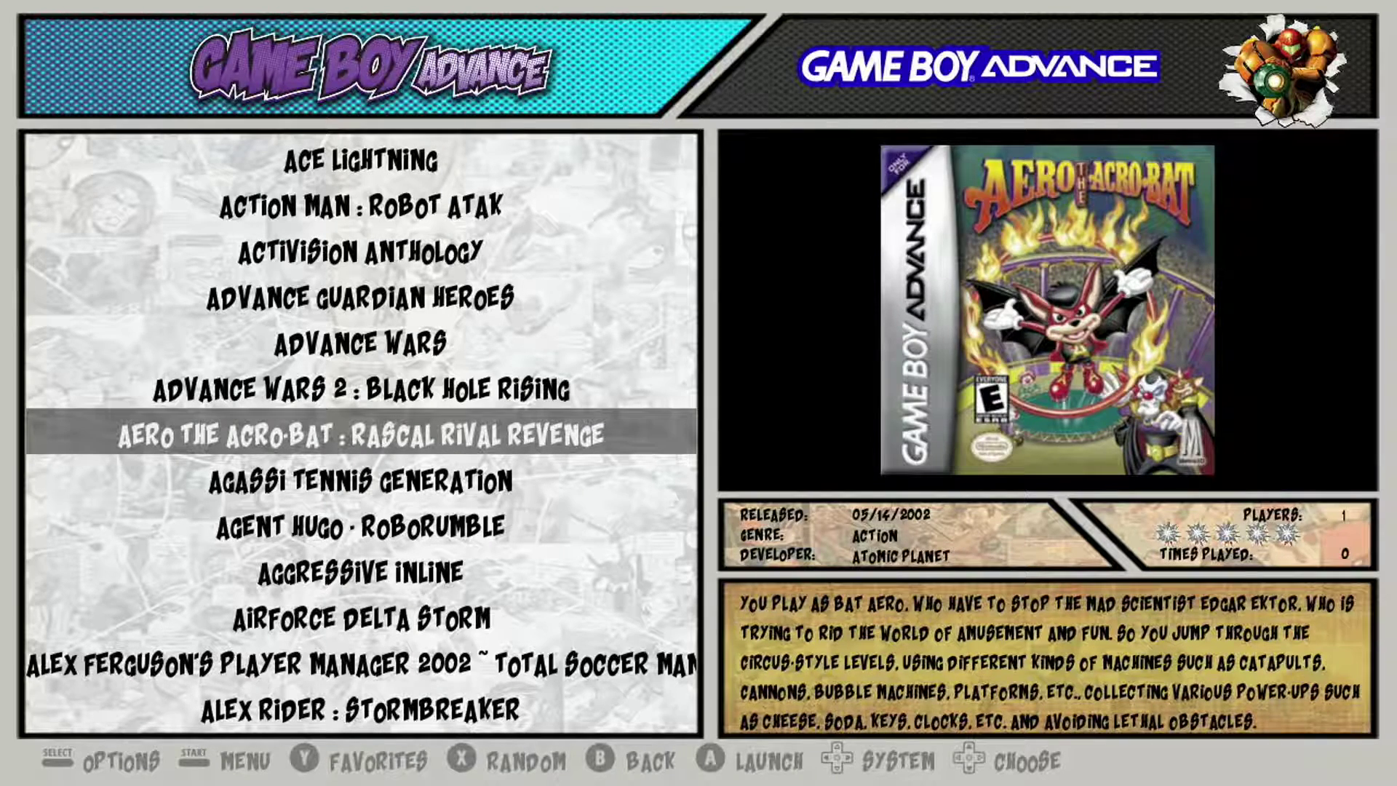
key("Up")
key("Up")
key("Right")
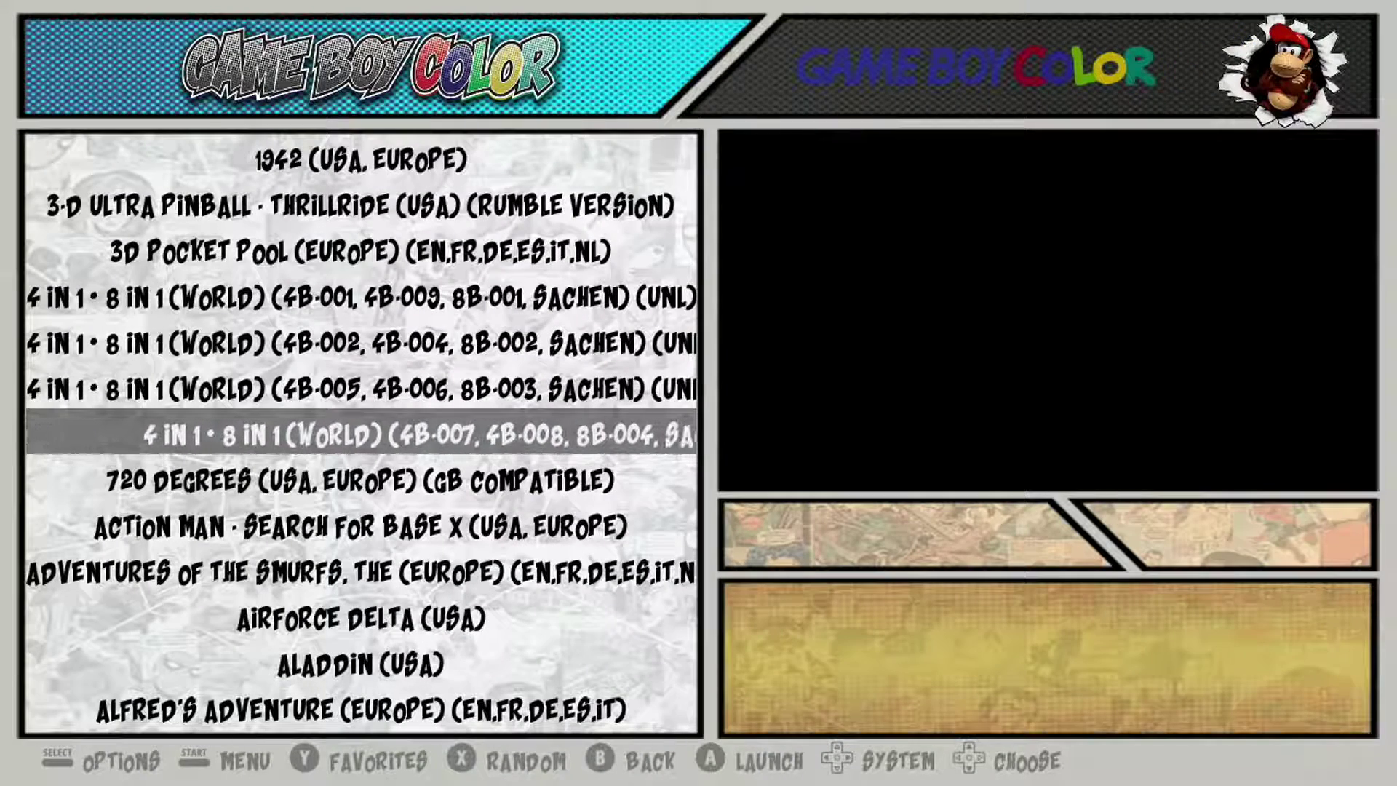
Open the Main Menu and enter its Scraper settings
key("Return")
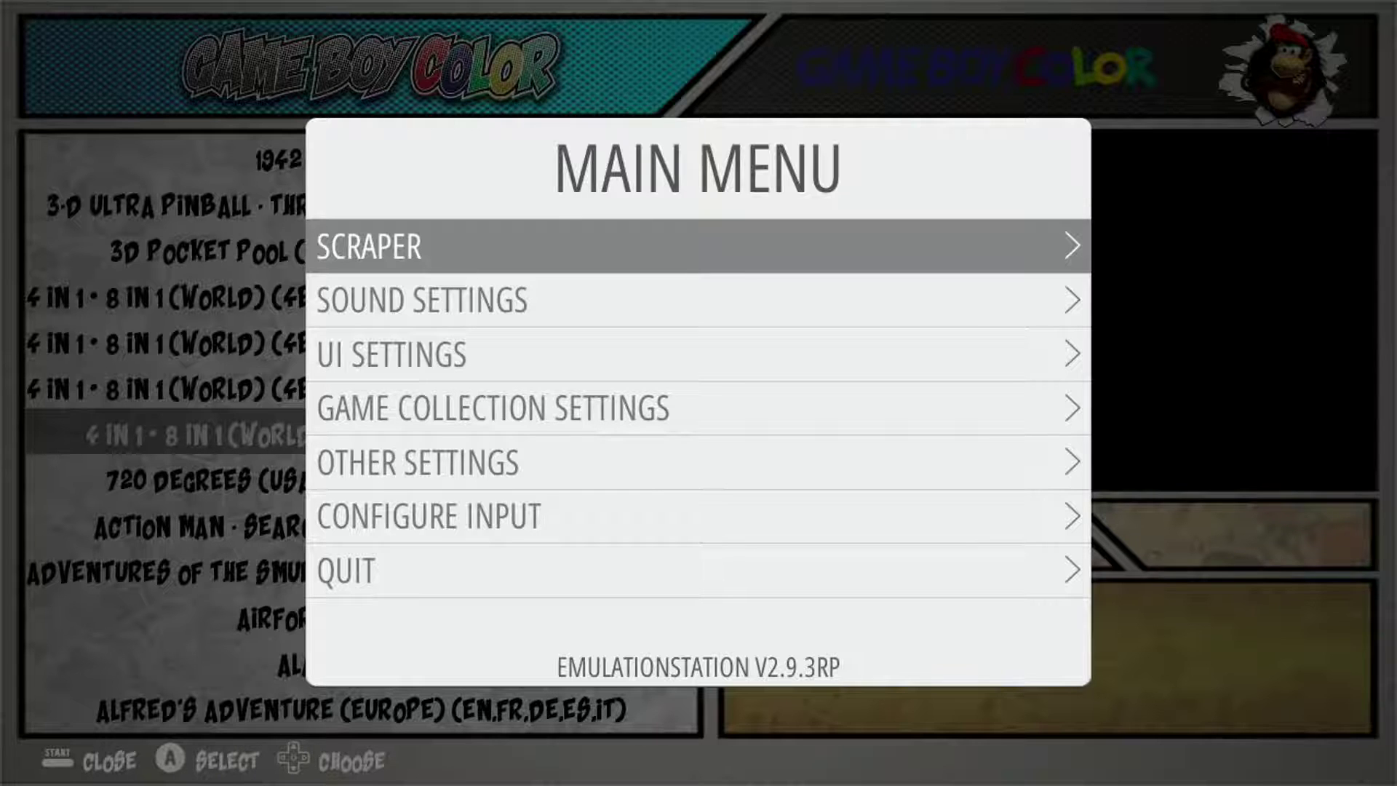
key("Return")
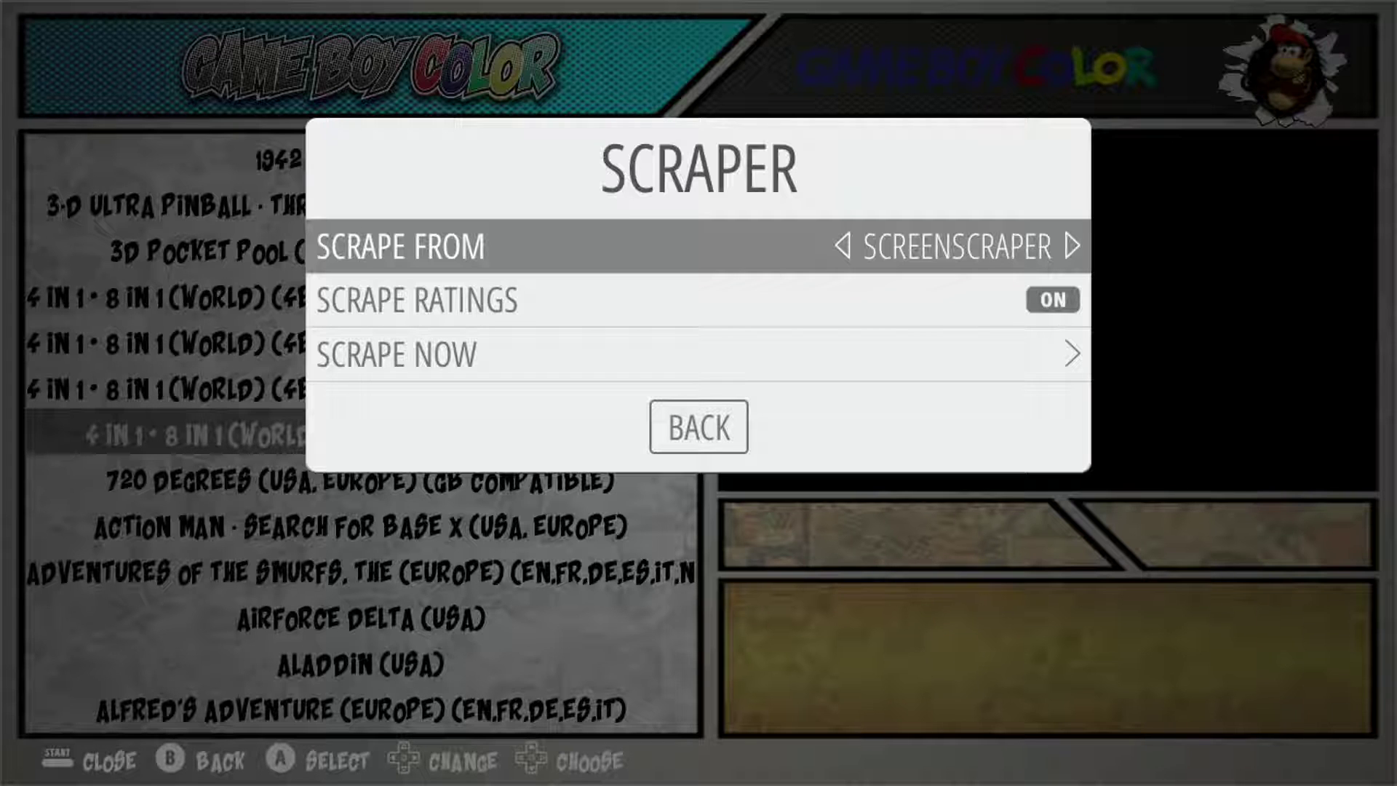
Toggle Scrape From to TheGamesDB and back to ScreenScraper, then open the Scrape Now dialog
key("Right")
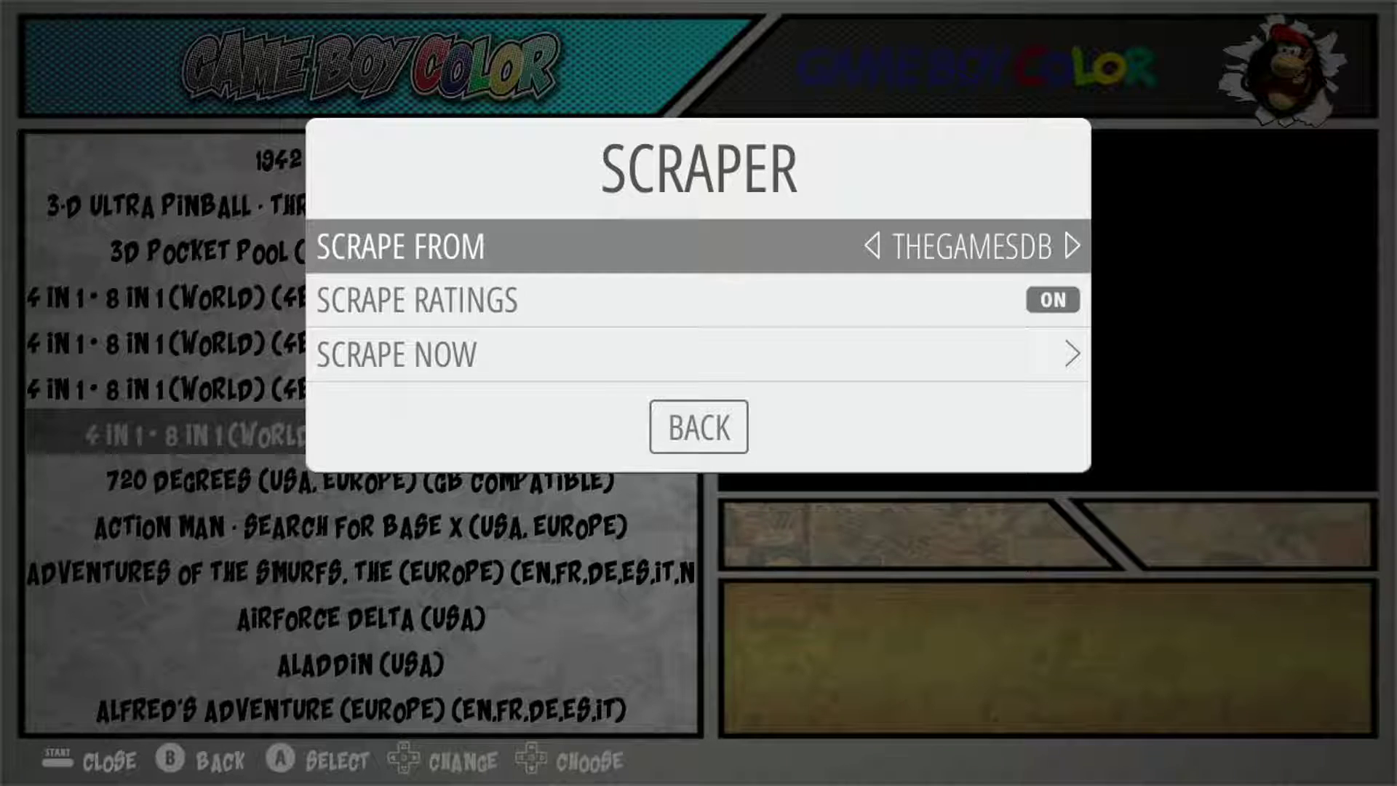
key("Left")
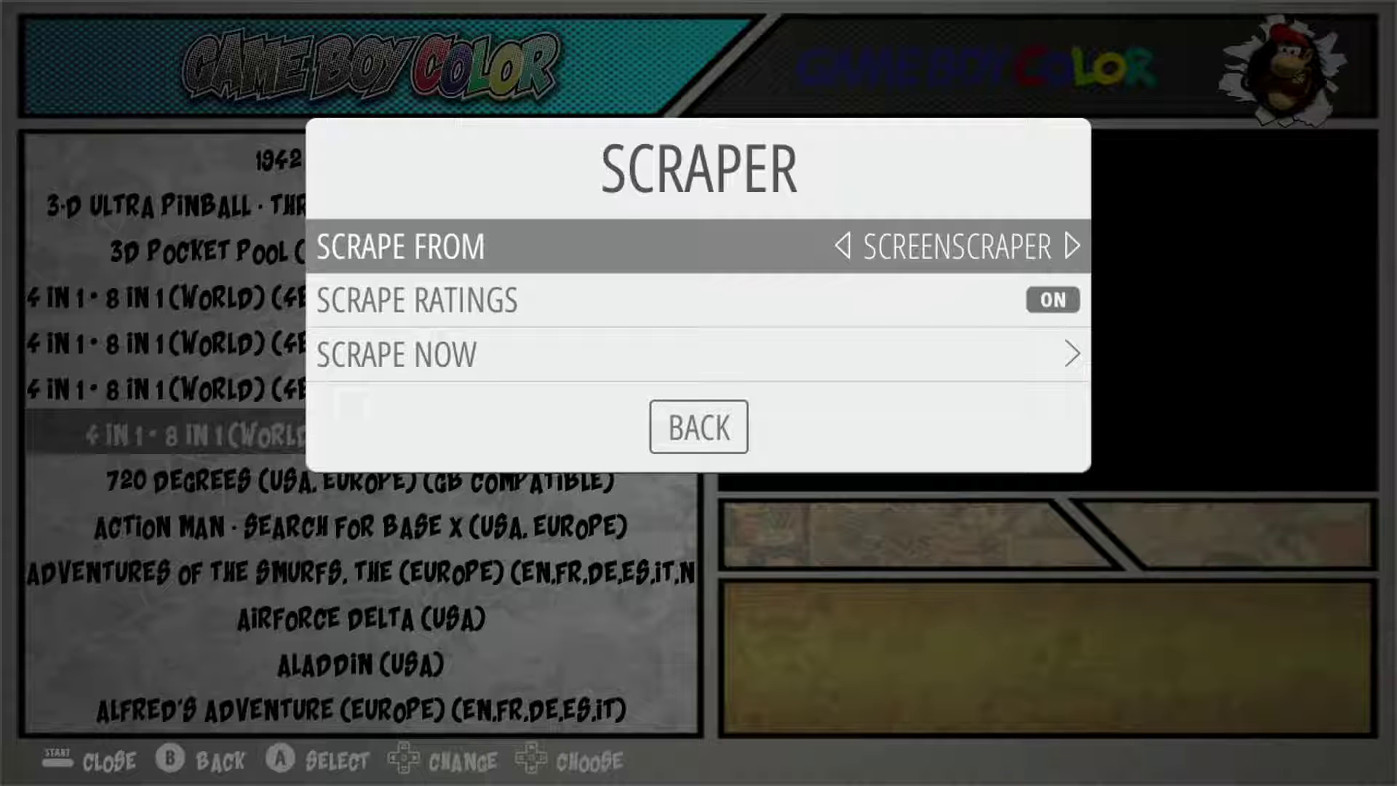
key("Down")
key("Down")
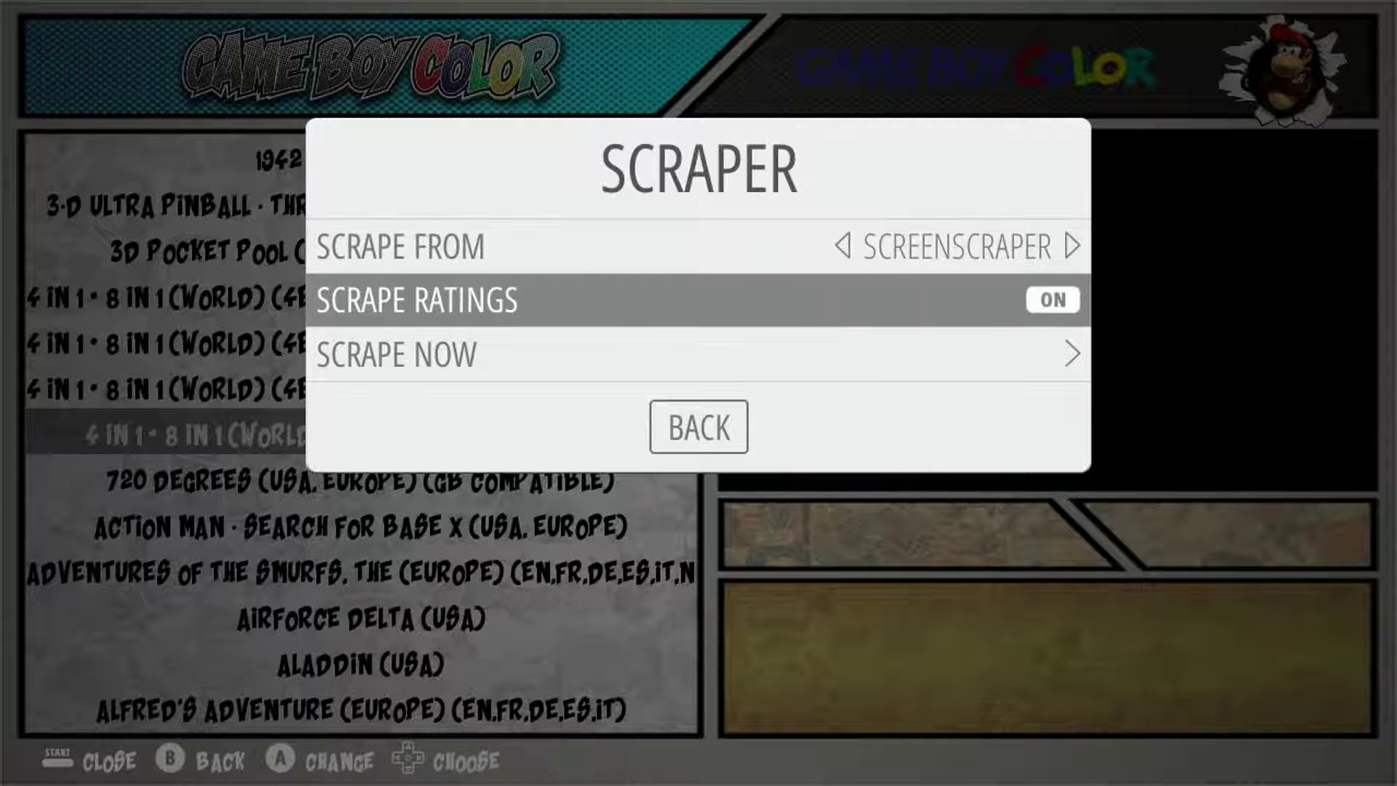
key("Return")
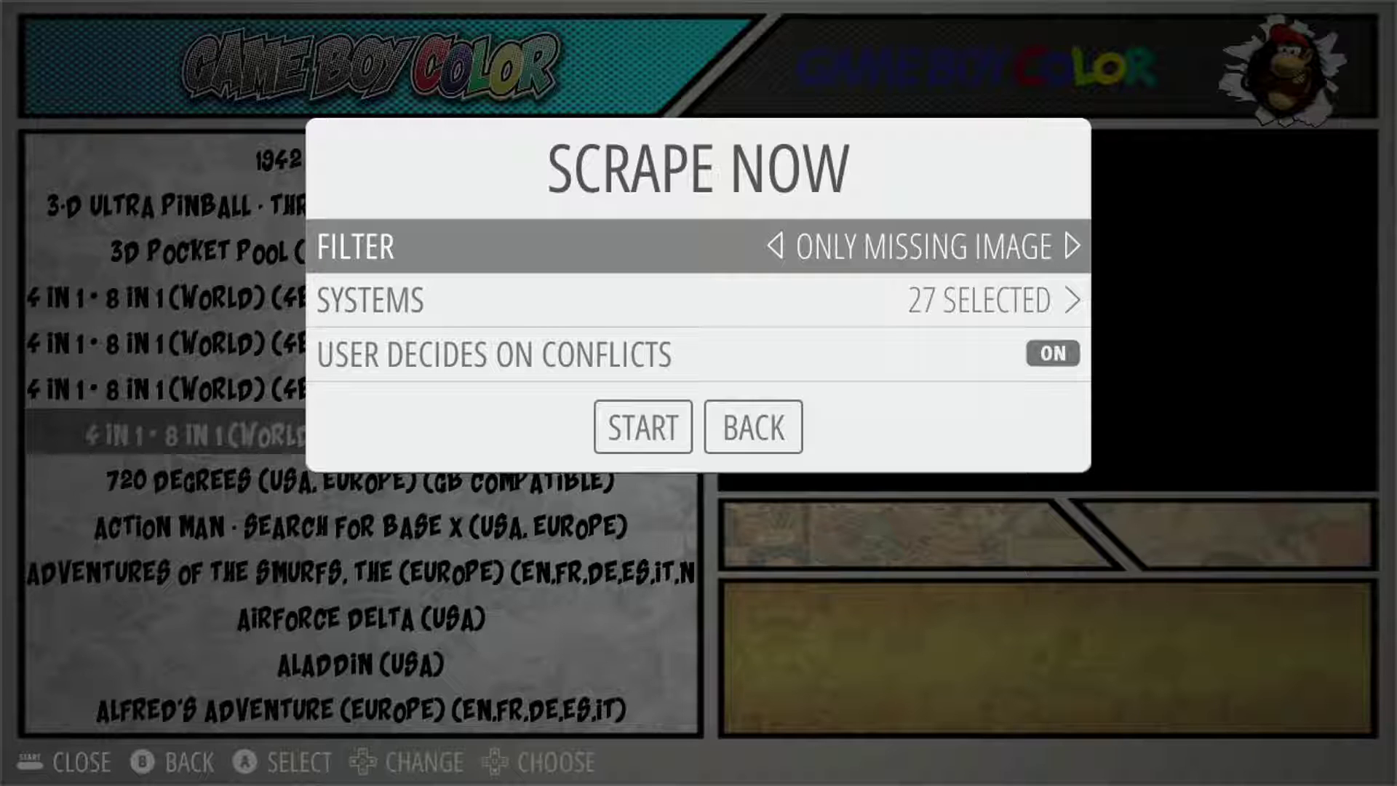
key("Left")
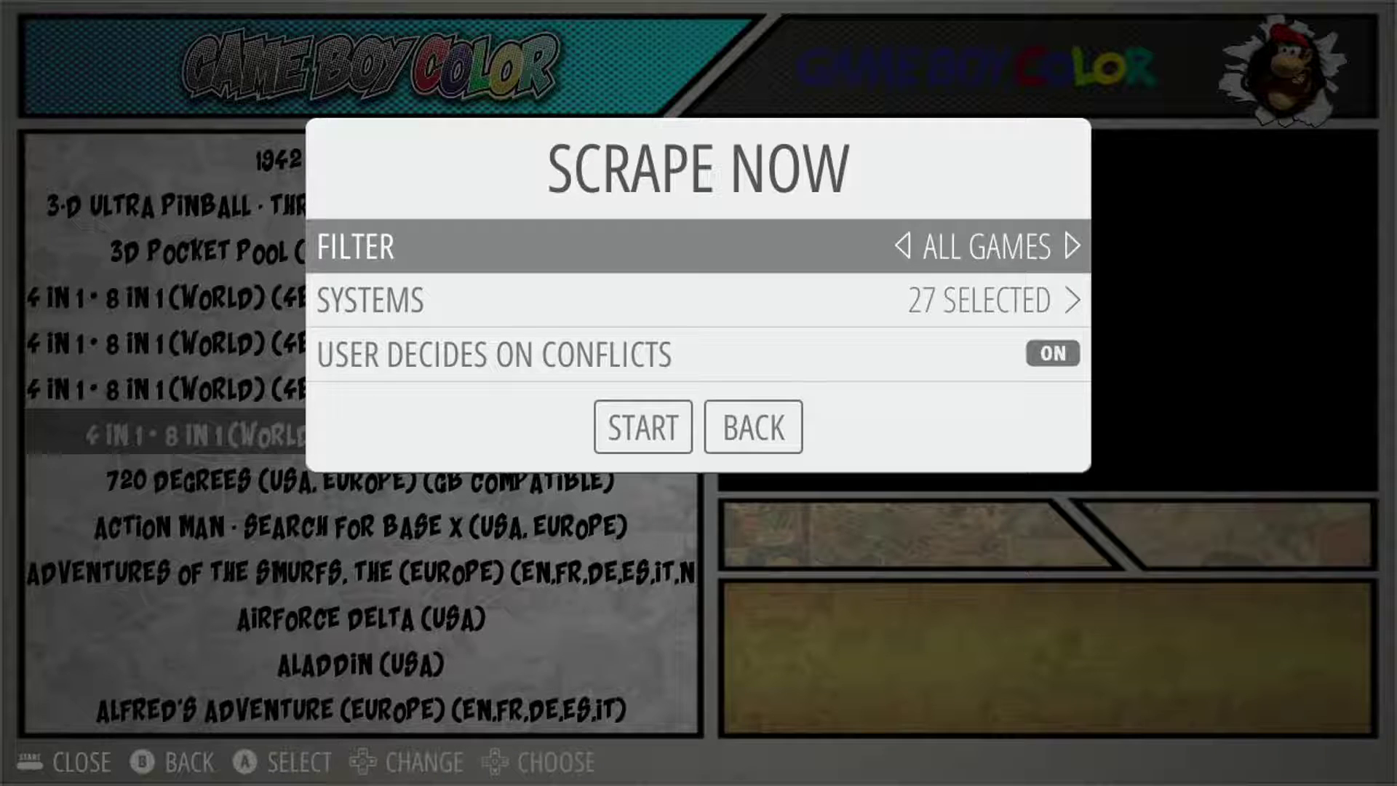
key("Right")
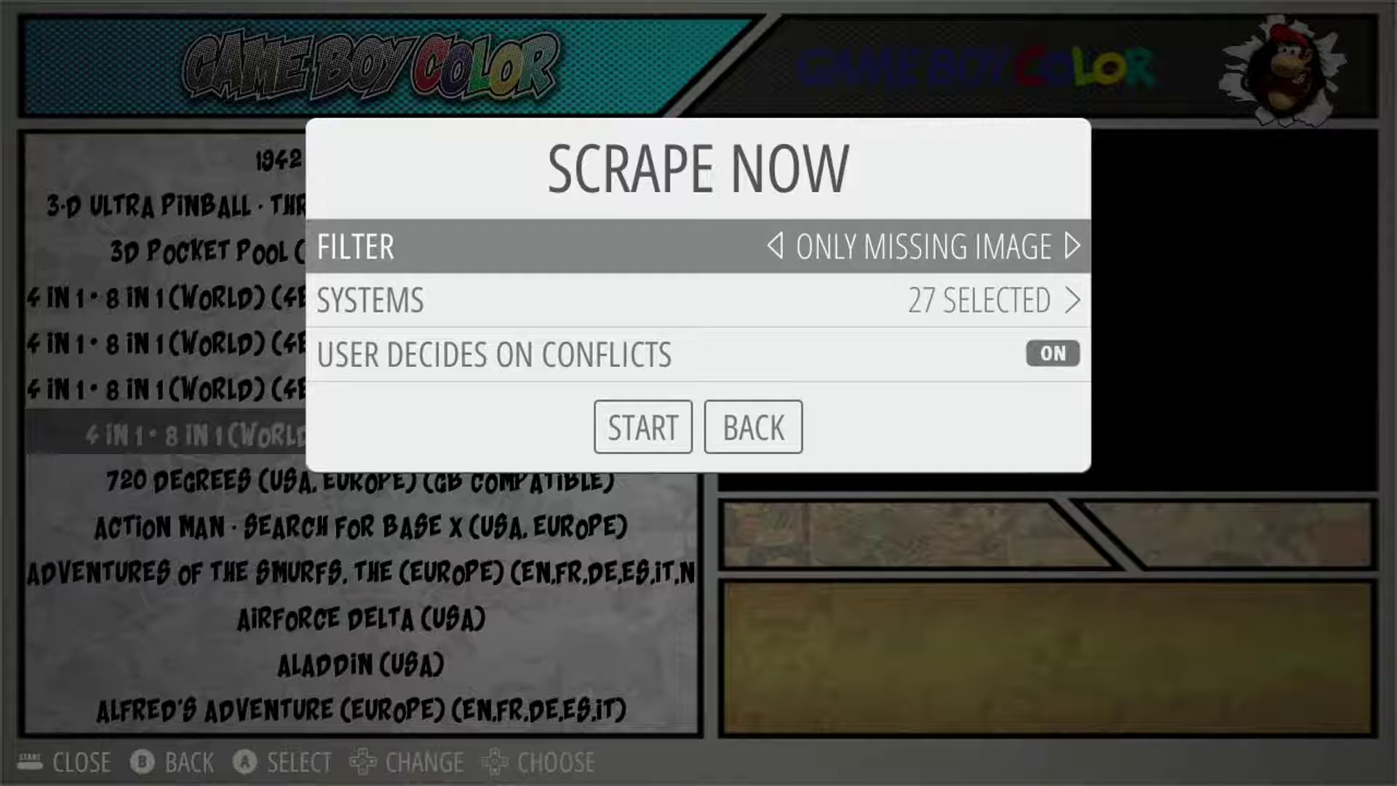
key("Down")
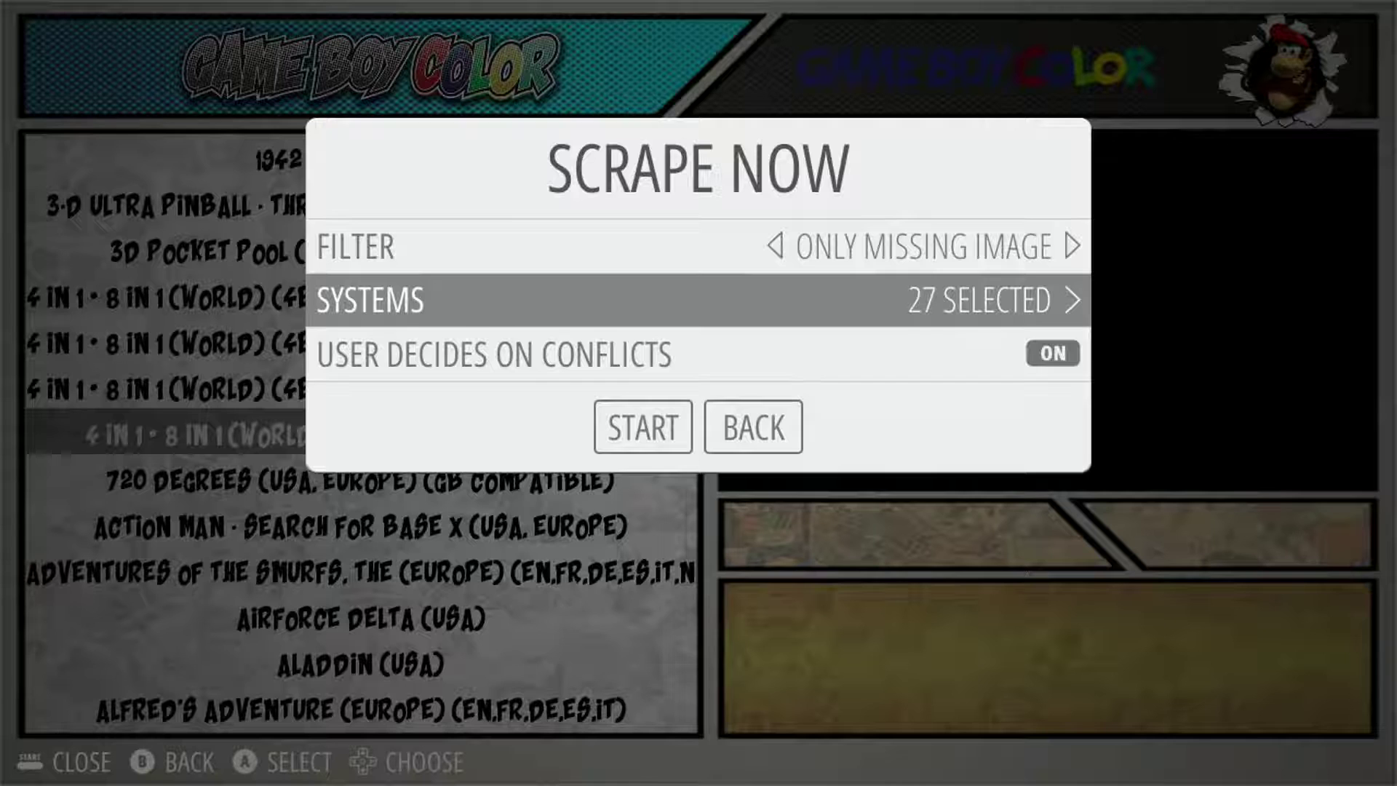
Clear all 27 systems with Select None and tick only Game Boy Color, leaving 1 selected
key("Return")
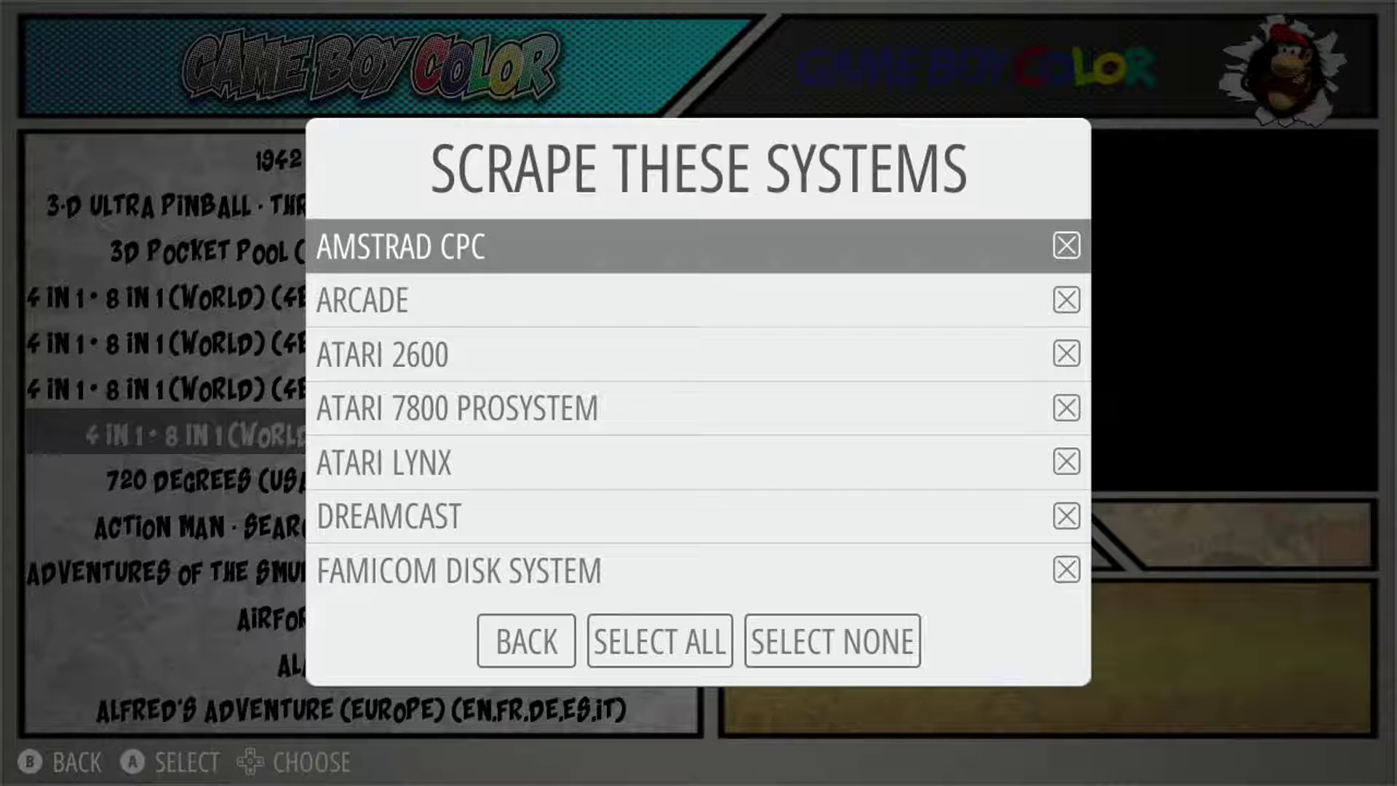
key("Down")
key("Down")
key("Down")
key("Down")
key("Down")
key("Down")
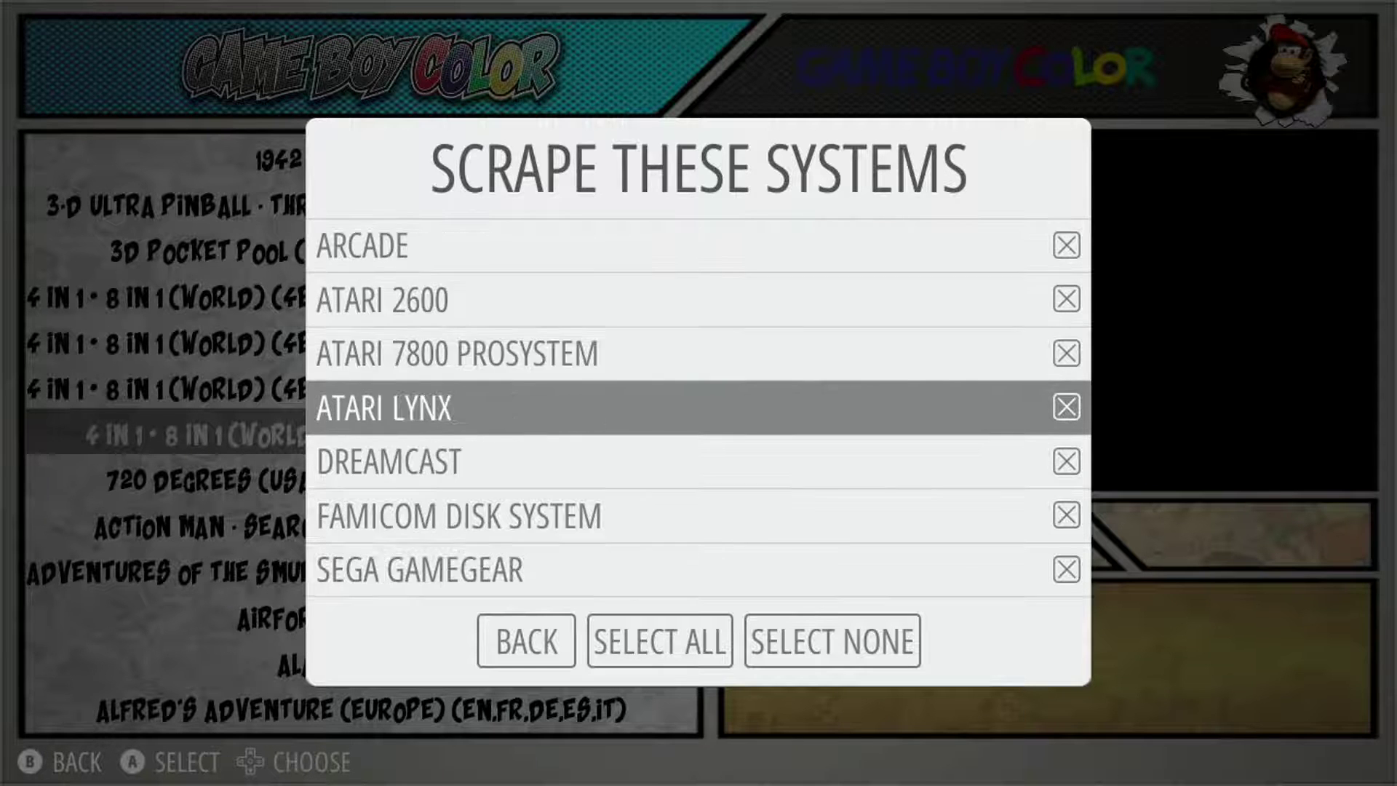
key("Down")
key("Down")
key("Down")
key("Down")
key("Down")
key("Down")
key("Down")
key("Down")
key("Down")
key("Down")
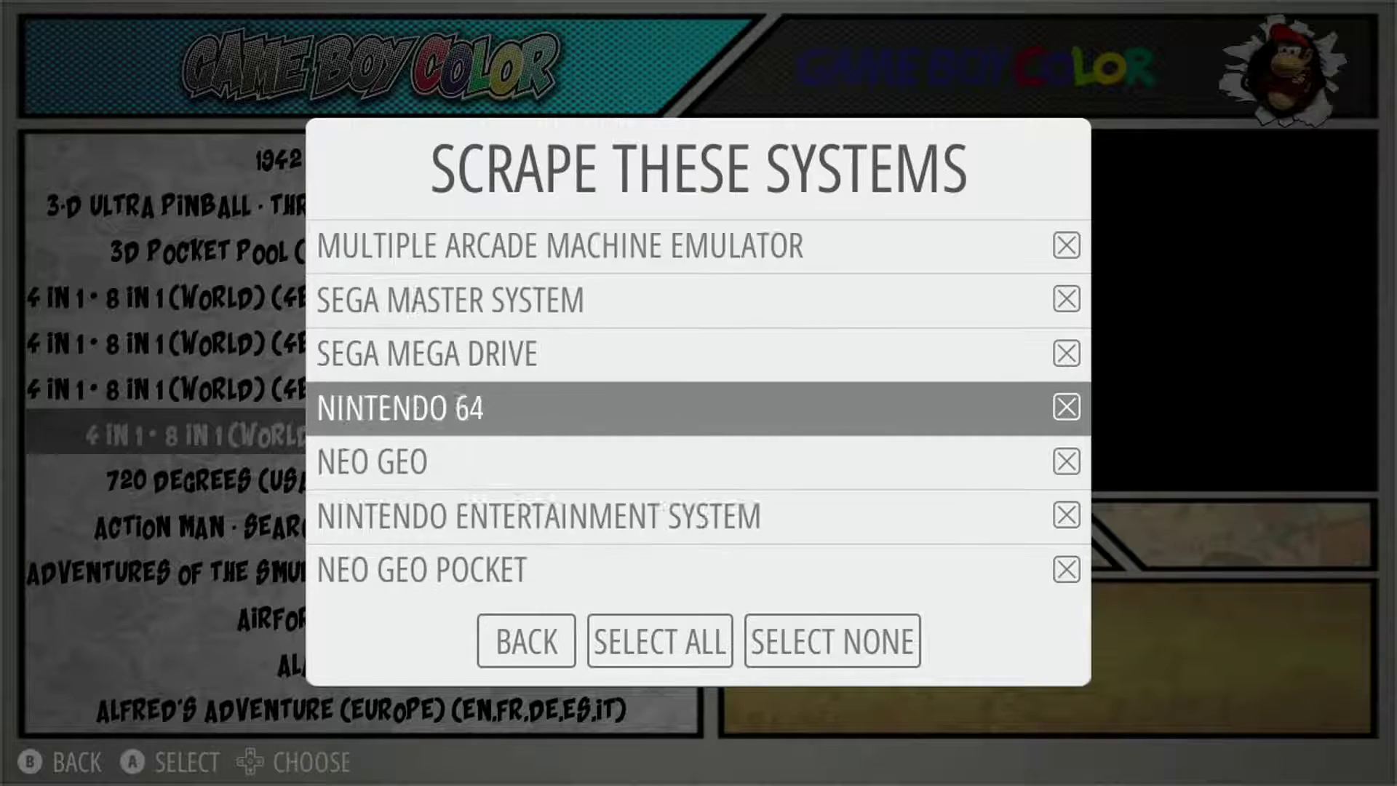
key("Down")
key("Down")
key("Down")
key("Down")
key("Down")
key("Down")
key("Down")
key("Down")
key("Down")
key("Down")
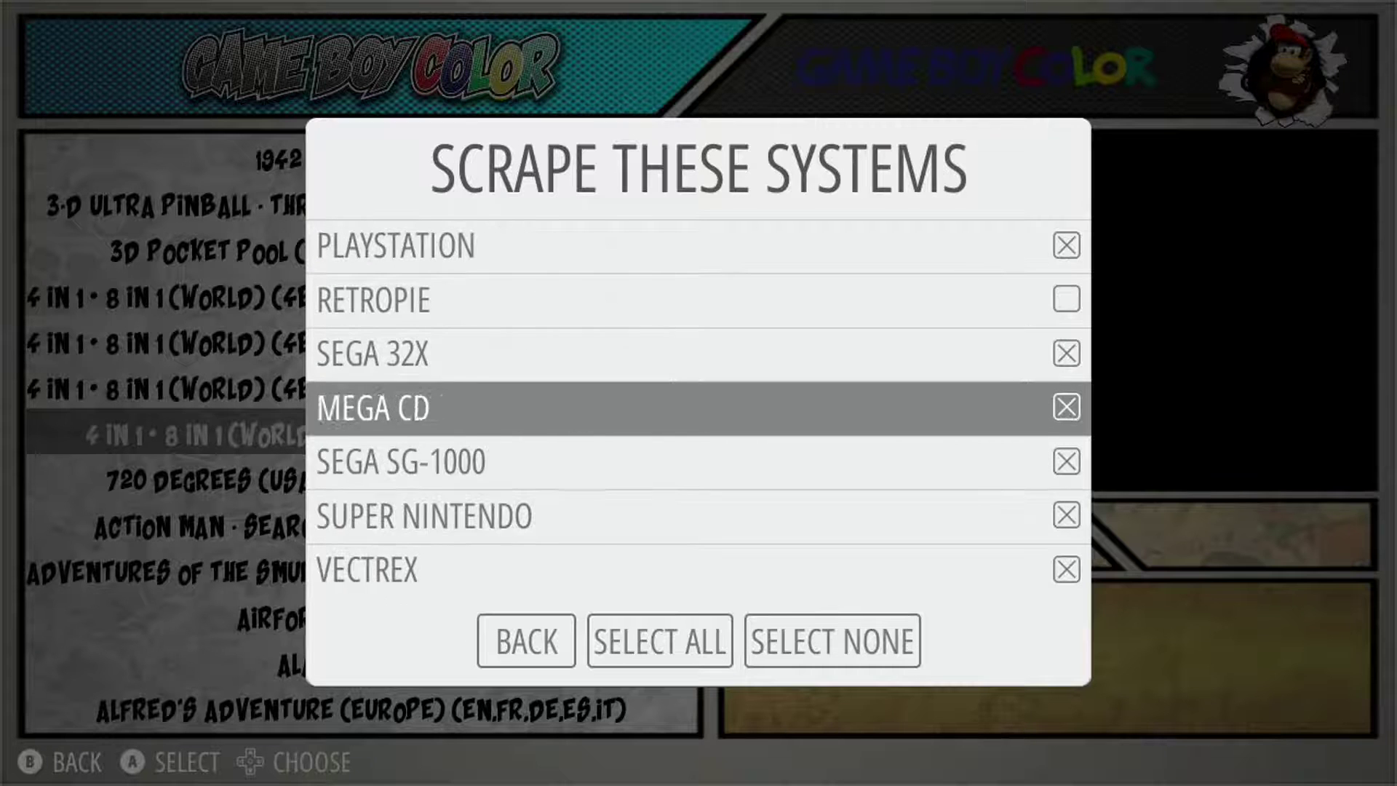
key("Down")
key("Down")
key("Right")
key("Right")
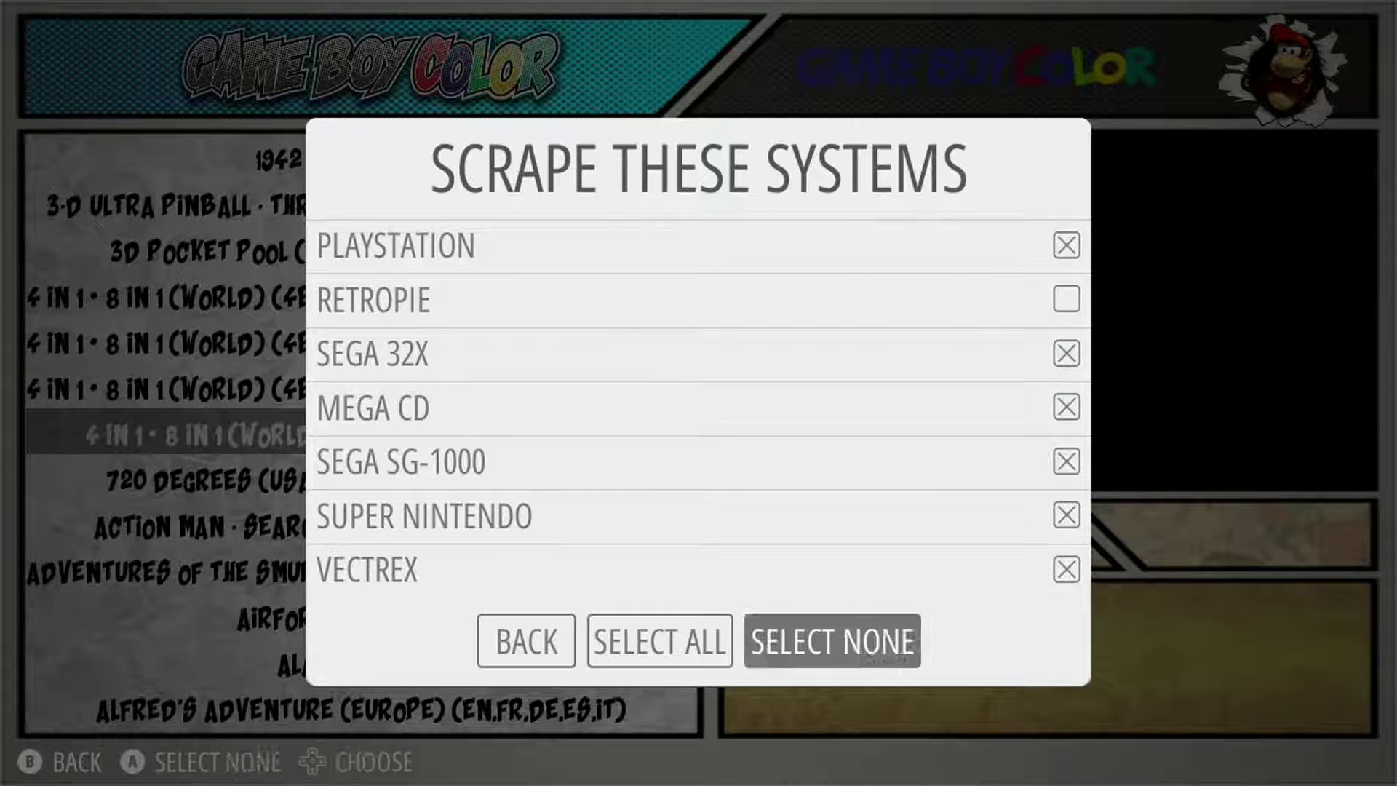
key("Return")
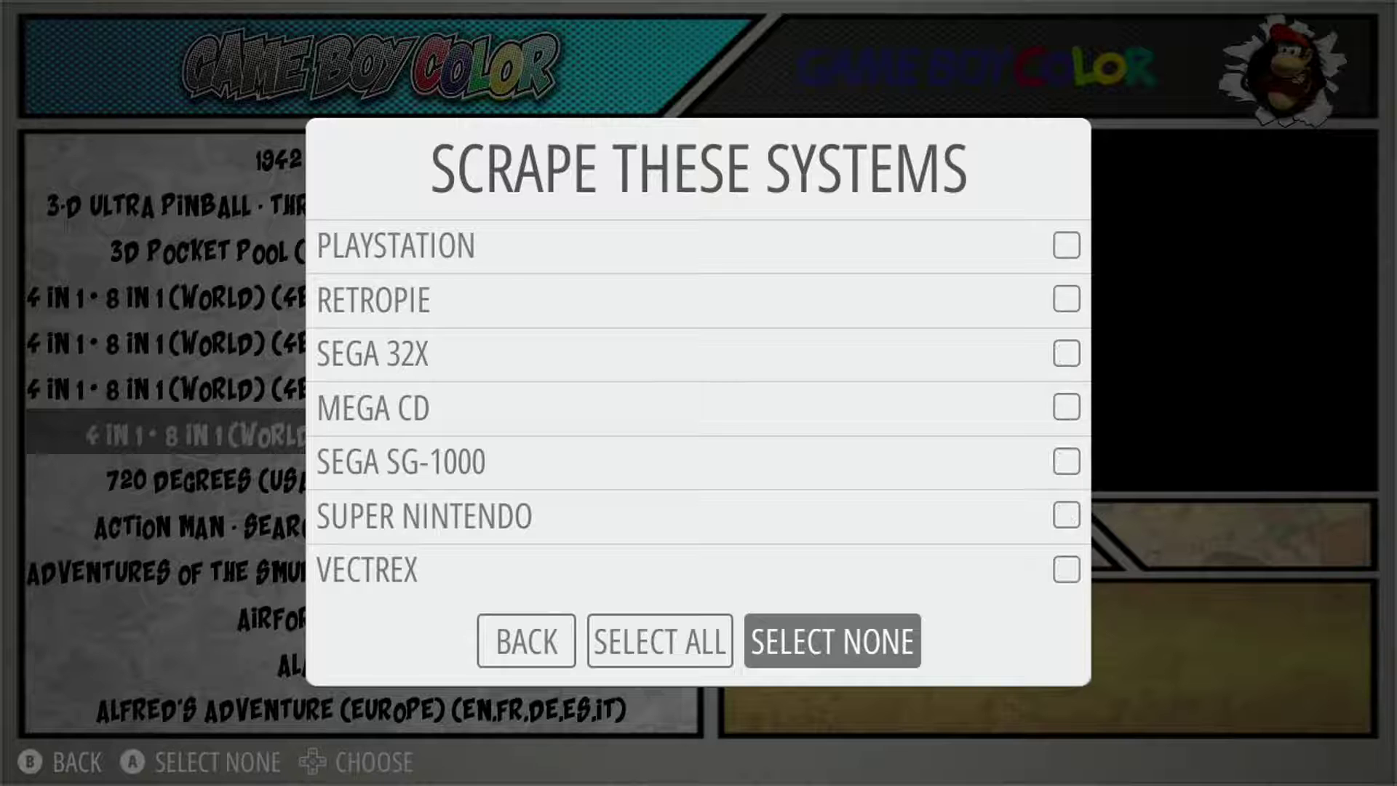
key("Up")
key("Up")
key("Up")
key("Up")
key("Up")
key("Up")
key("Up")
key("Up")
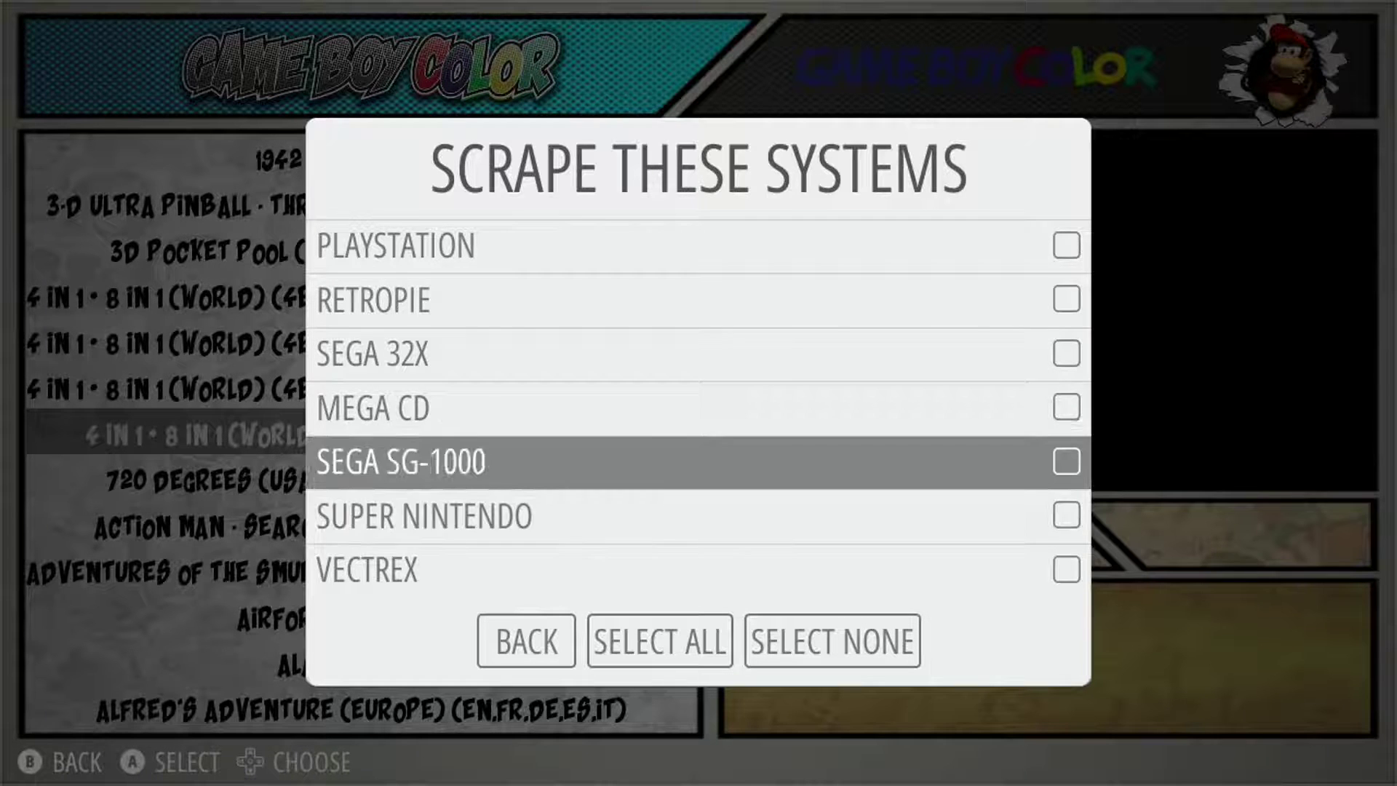
key("Up")
key("Up")
key("Up")
key("Up")
key("Up")
key("Up")
key("Up")
key("Up")
key("Up")
key("Up")
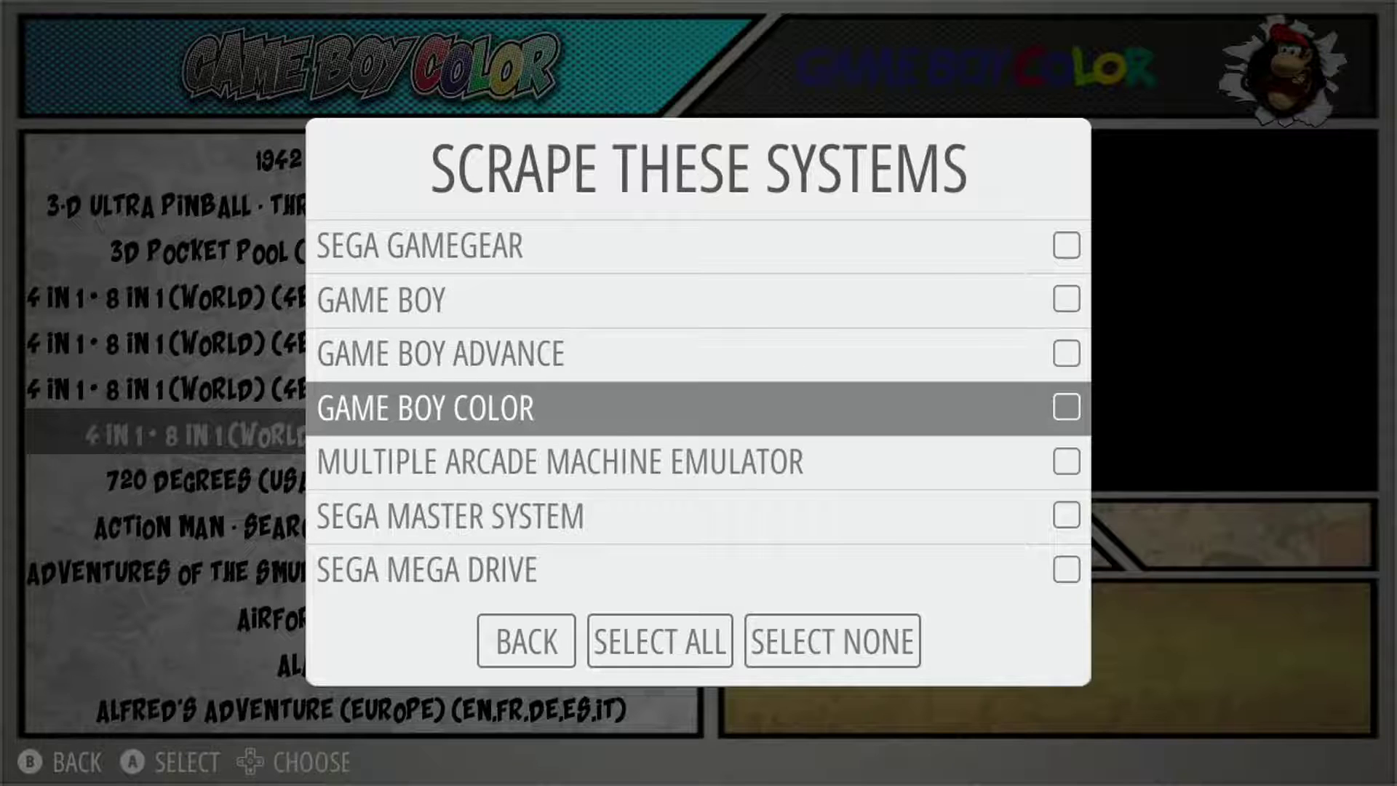
key("Return")
key("Escape")
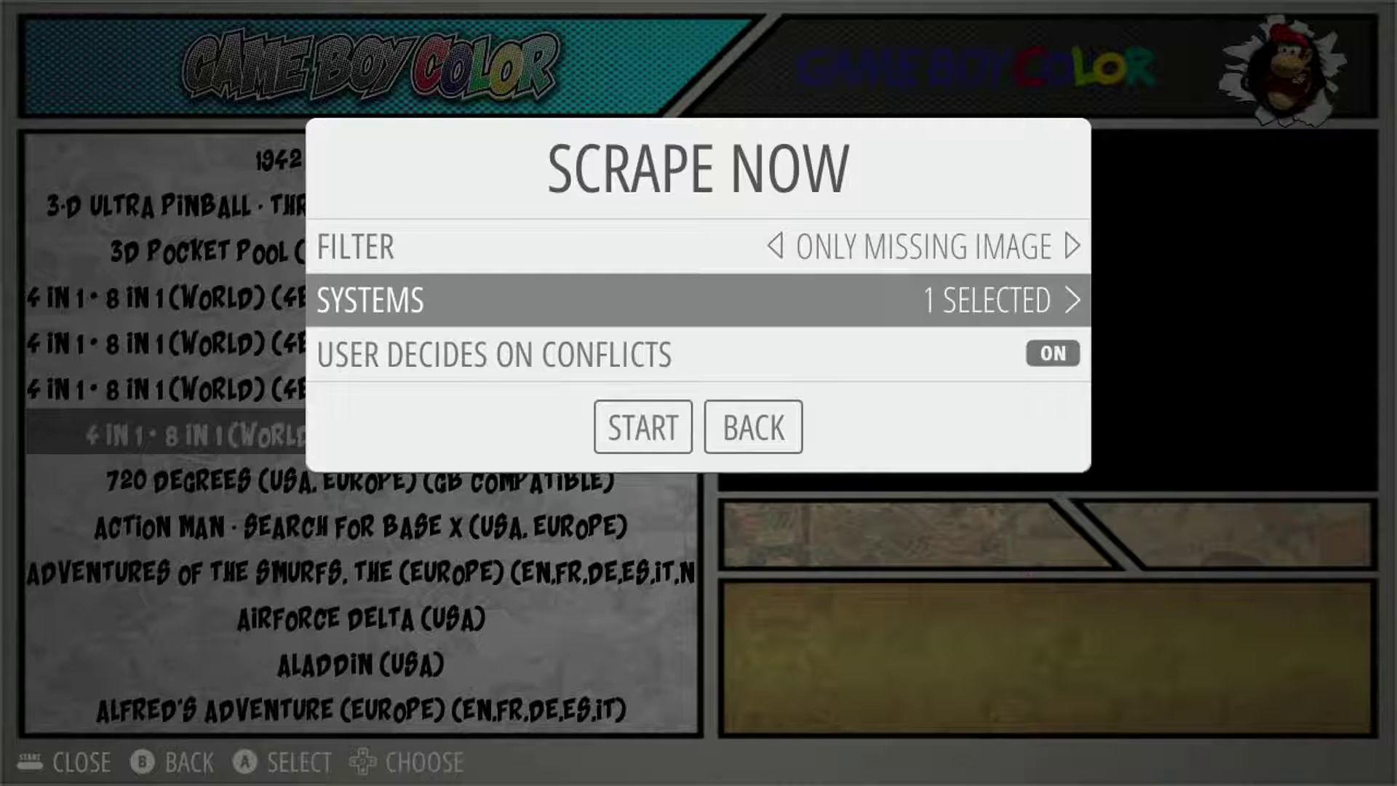
Switch User Decides On Conflicts to OFF and move to Start
key("Down")
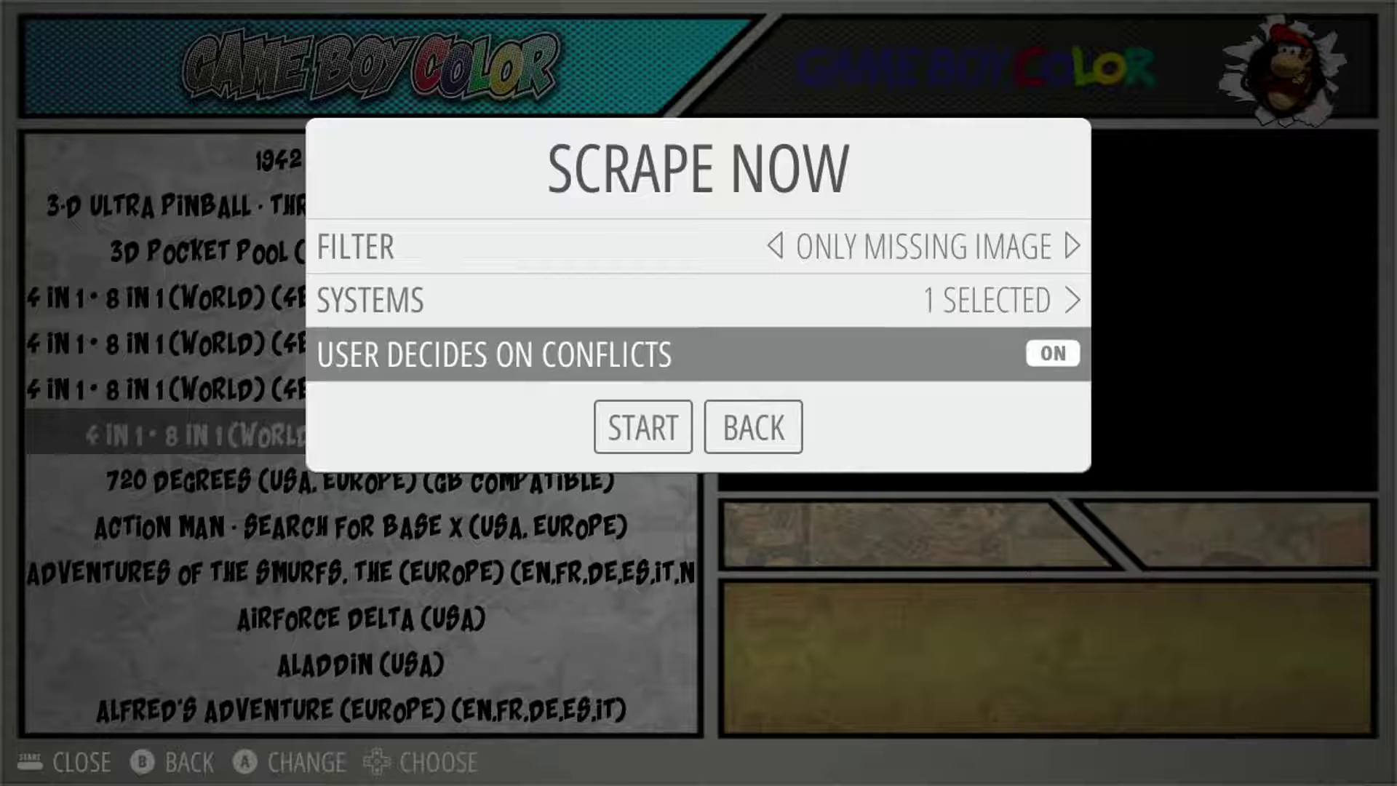
key("Return")
key("Return")
key("Return")
key("Down")
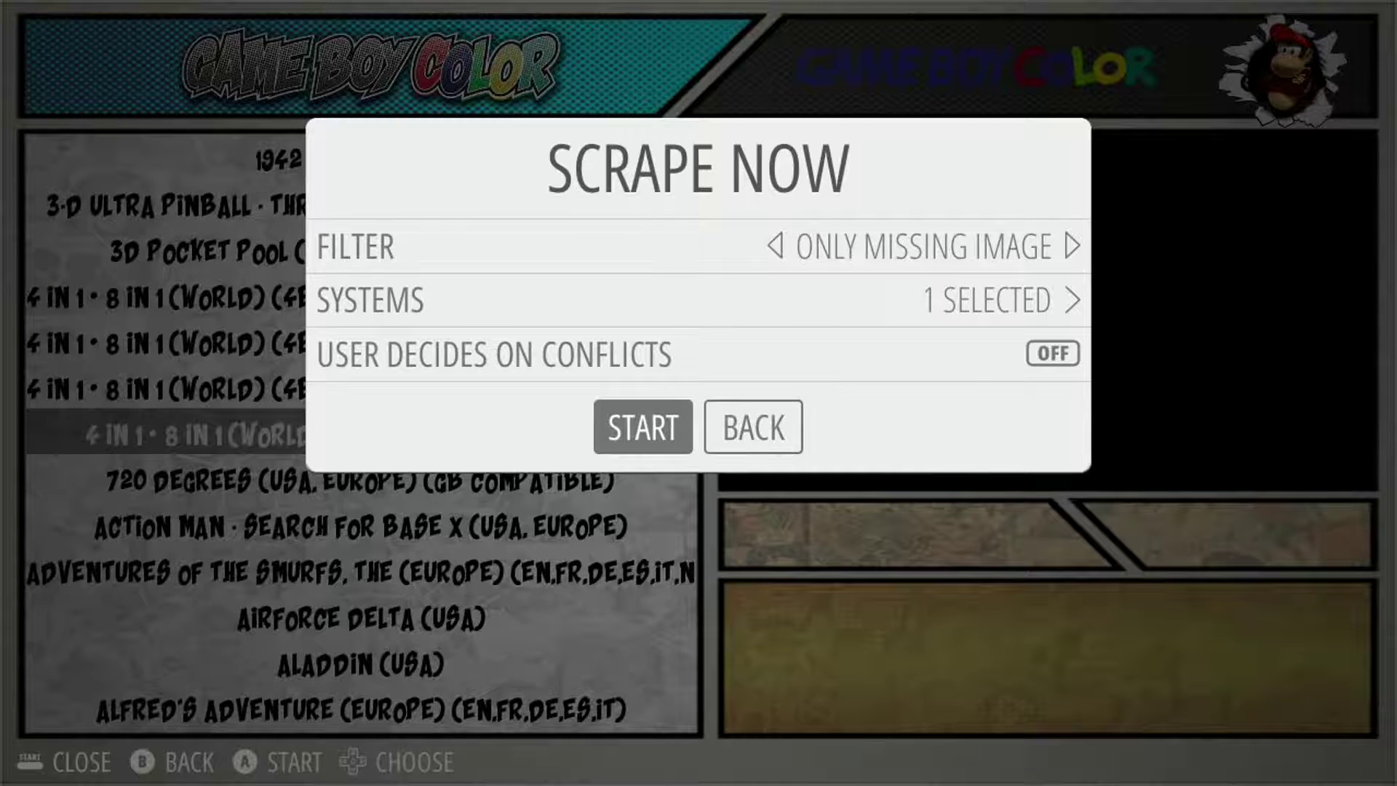
Run the Game Boy Color scrape (554 scraped, 24 skipped) and close the scraper menus
key("Return")
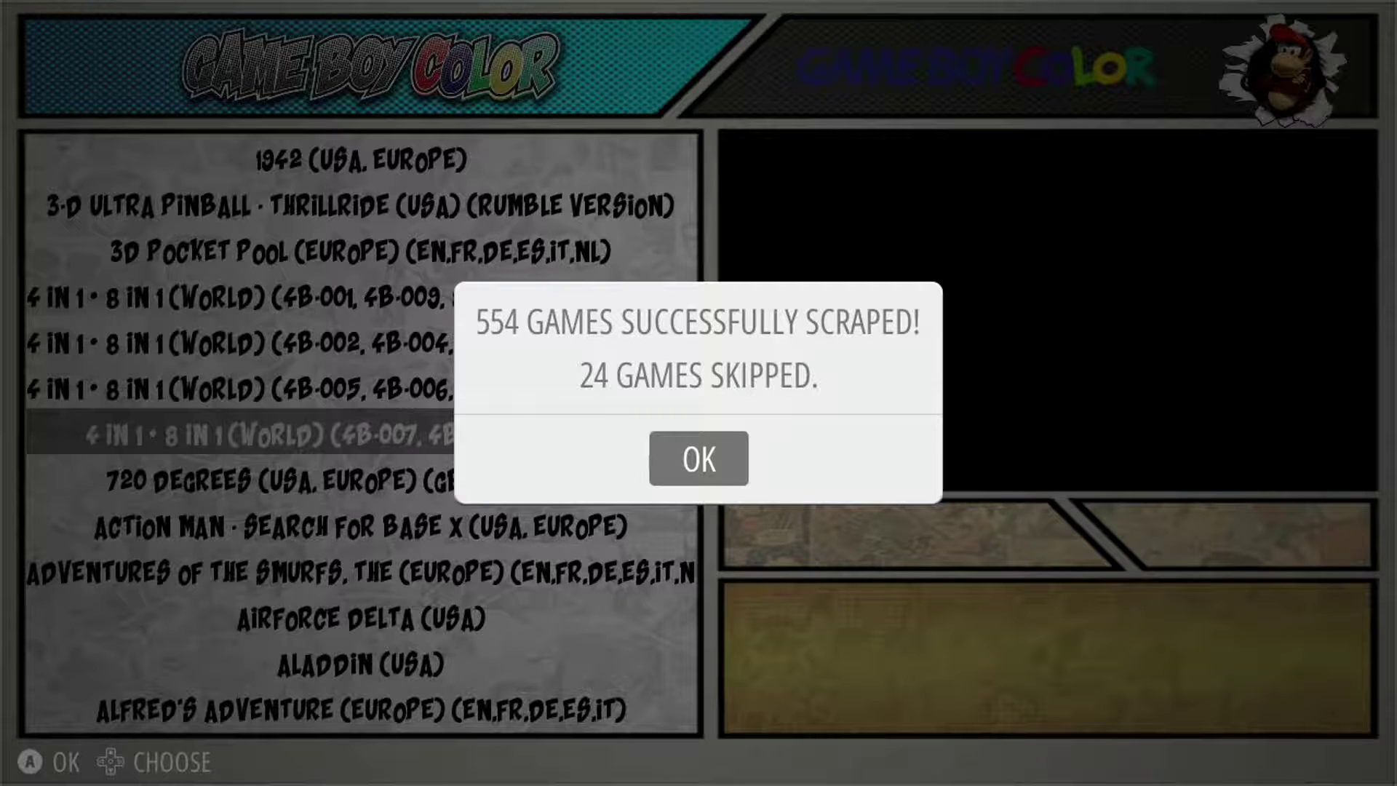
key("Return")
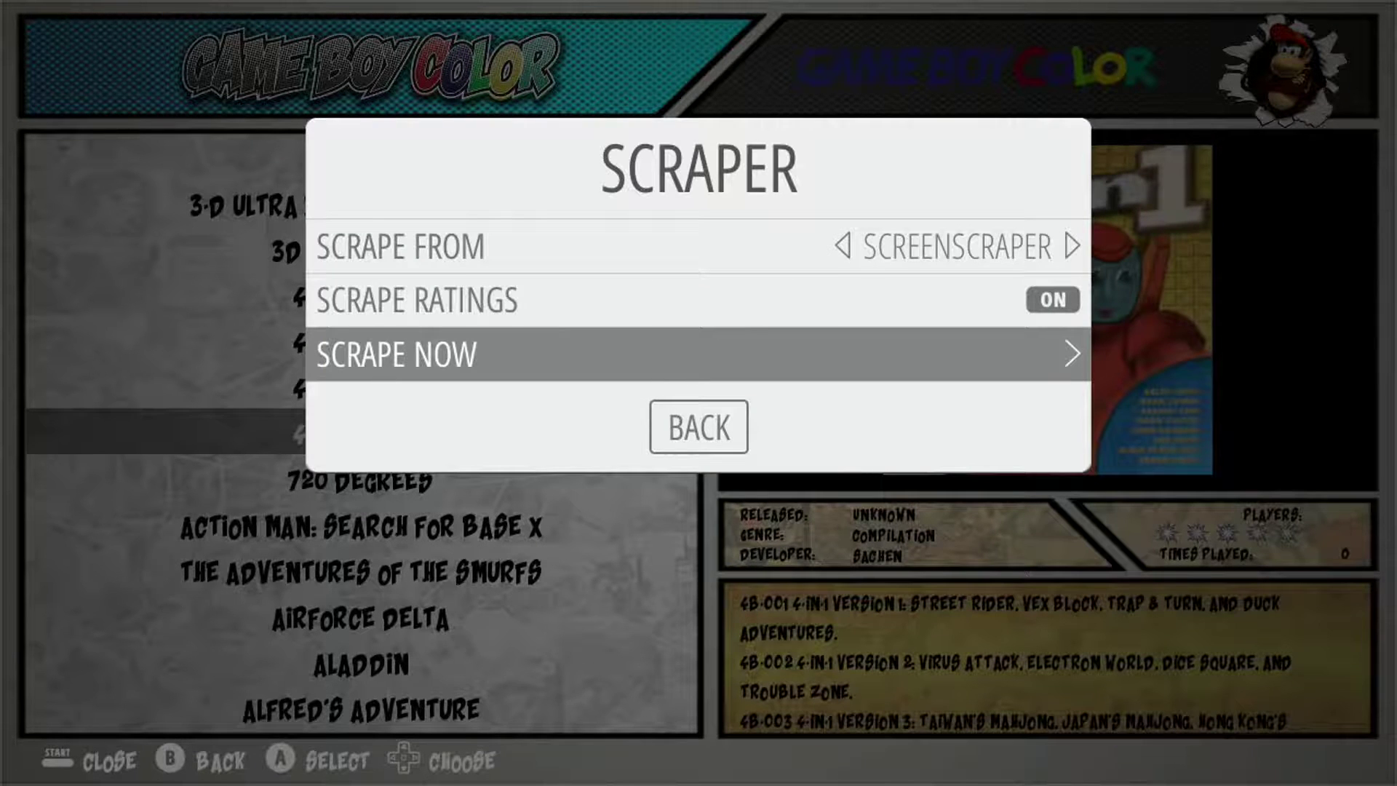
key("Escape")
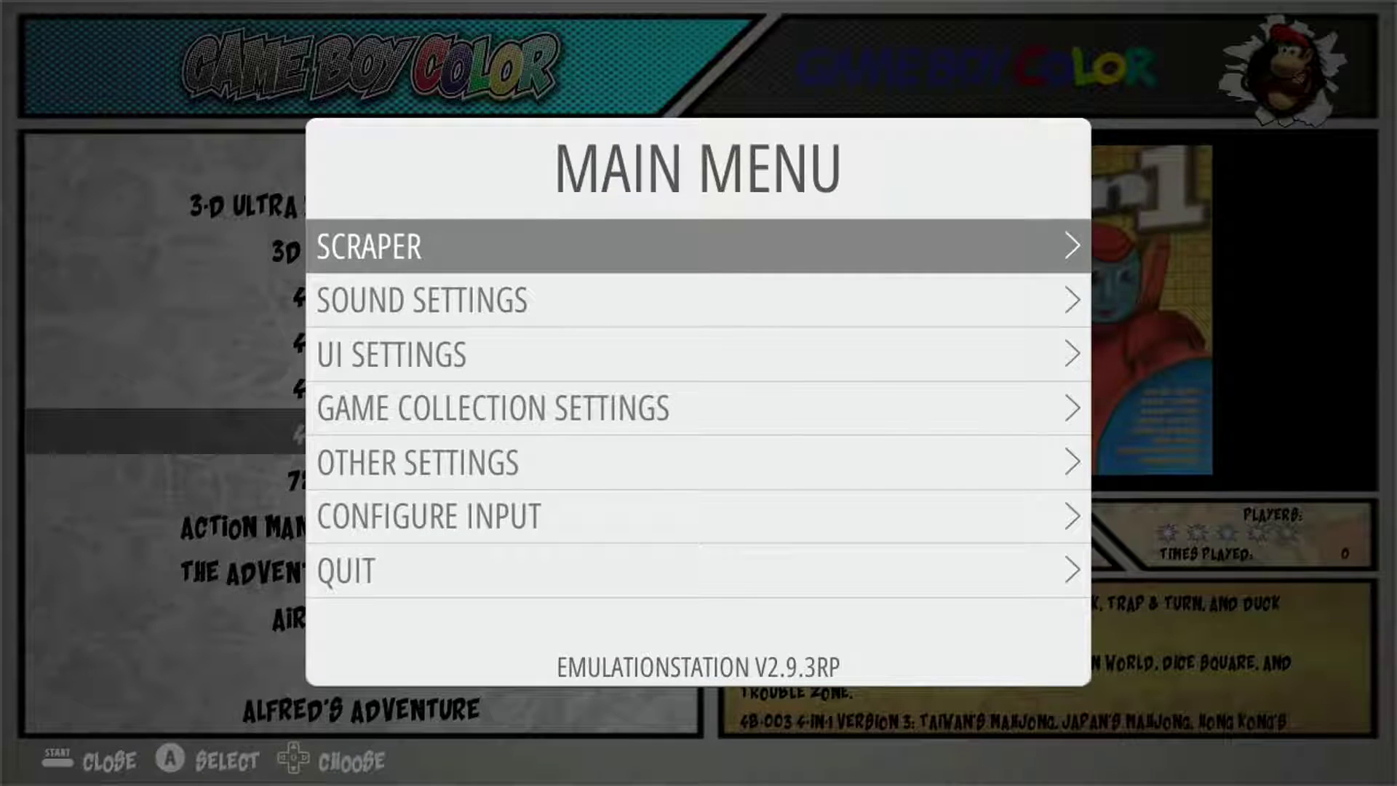
key("Escape")
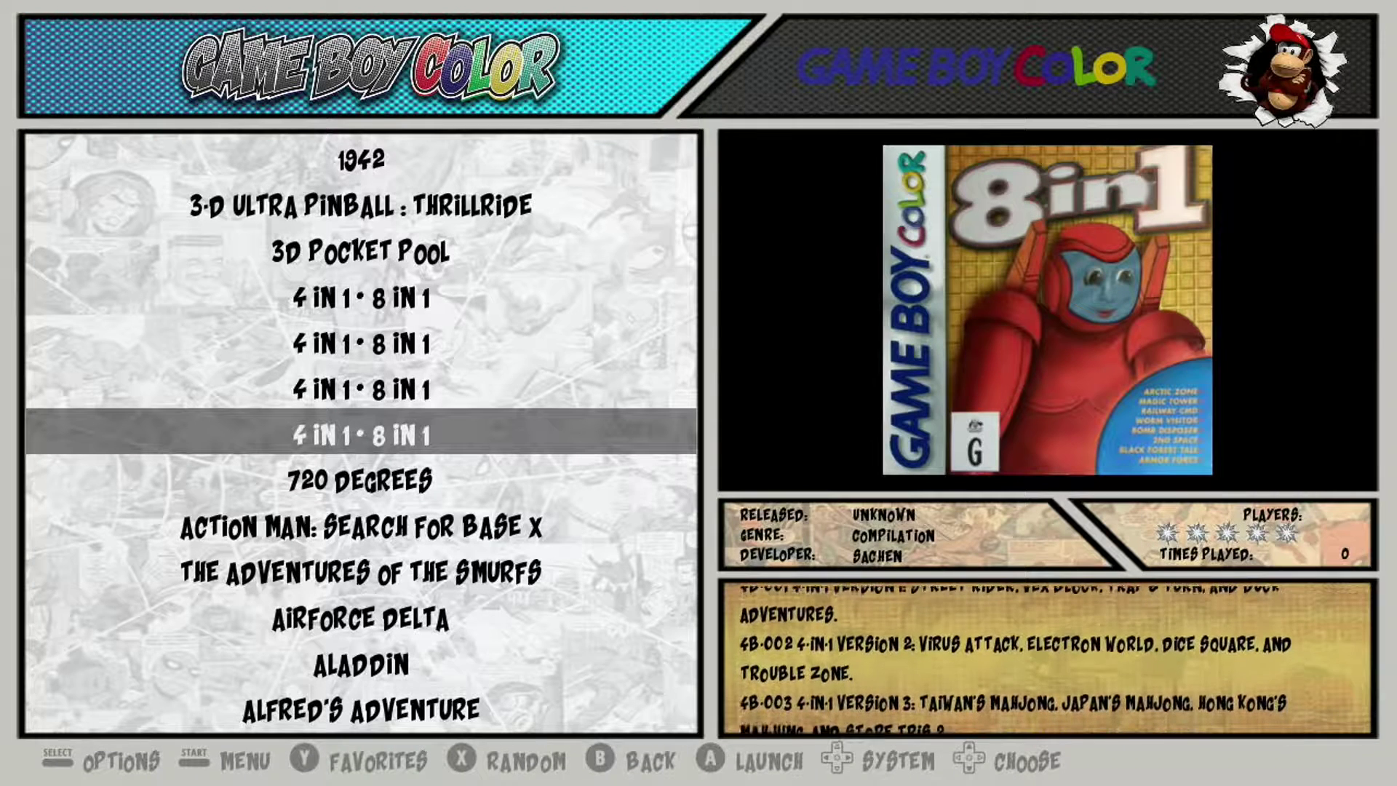
Check the scraped box art and descriptions from Airforce Delta through Azure Dreams
key("Down")
key("Down")
key("Down")
key("Down")
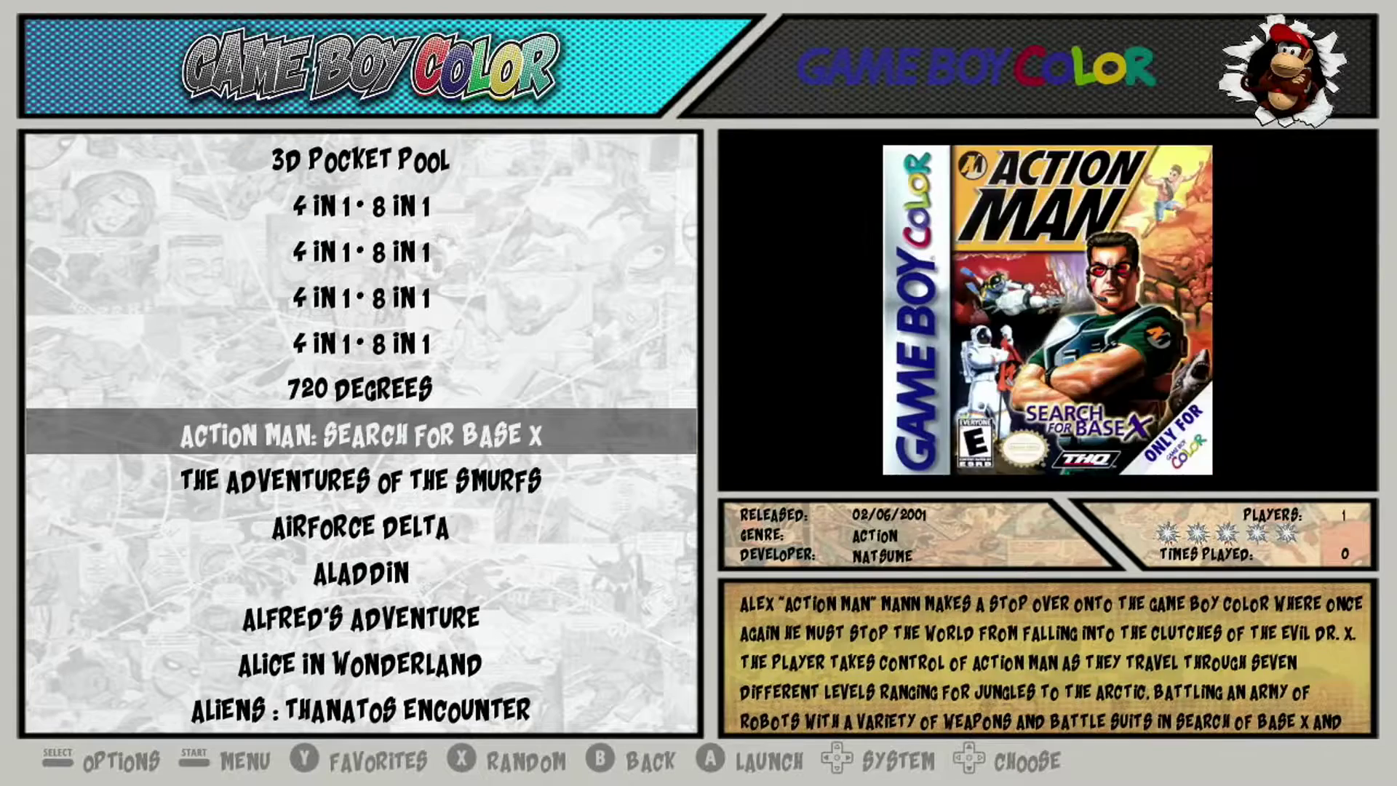
key("Down")
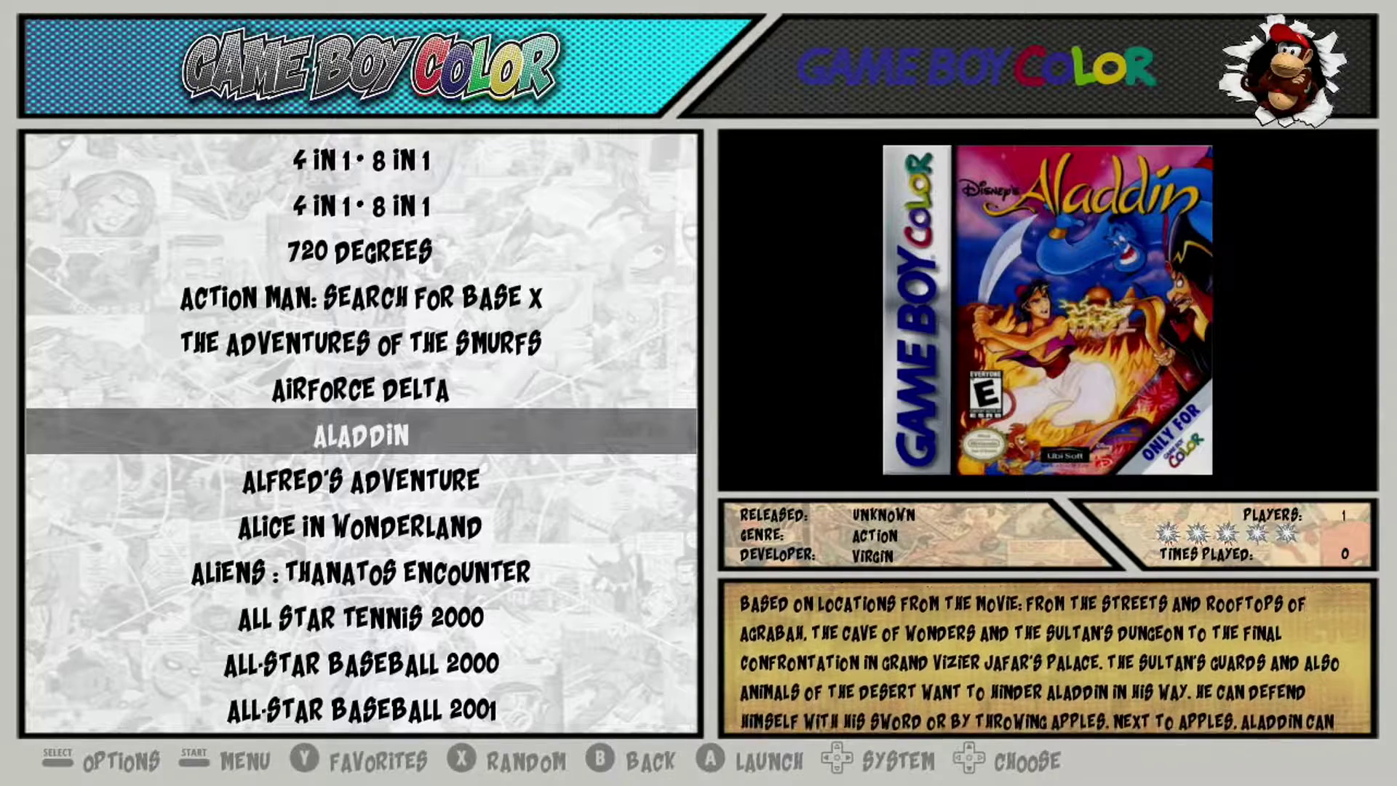
key("Down")
key("Down")
key("Down")
key("Down")
key("Down")
key("Down")
key("Down")
key("Down")
key("Down")
key("Down")
key("Down")
key("Down")
key("Down")
key("Down")
key("Down")
key("Down")
key("Down")
key("Down")
key("Down")
key("Down")
key("Down")
key("Up")
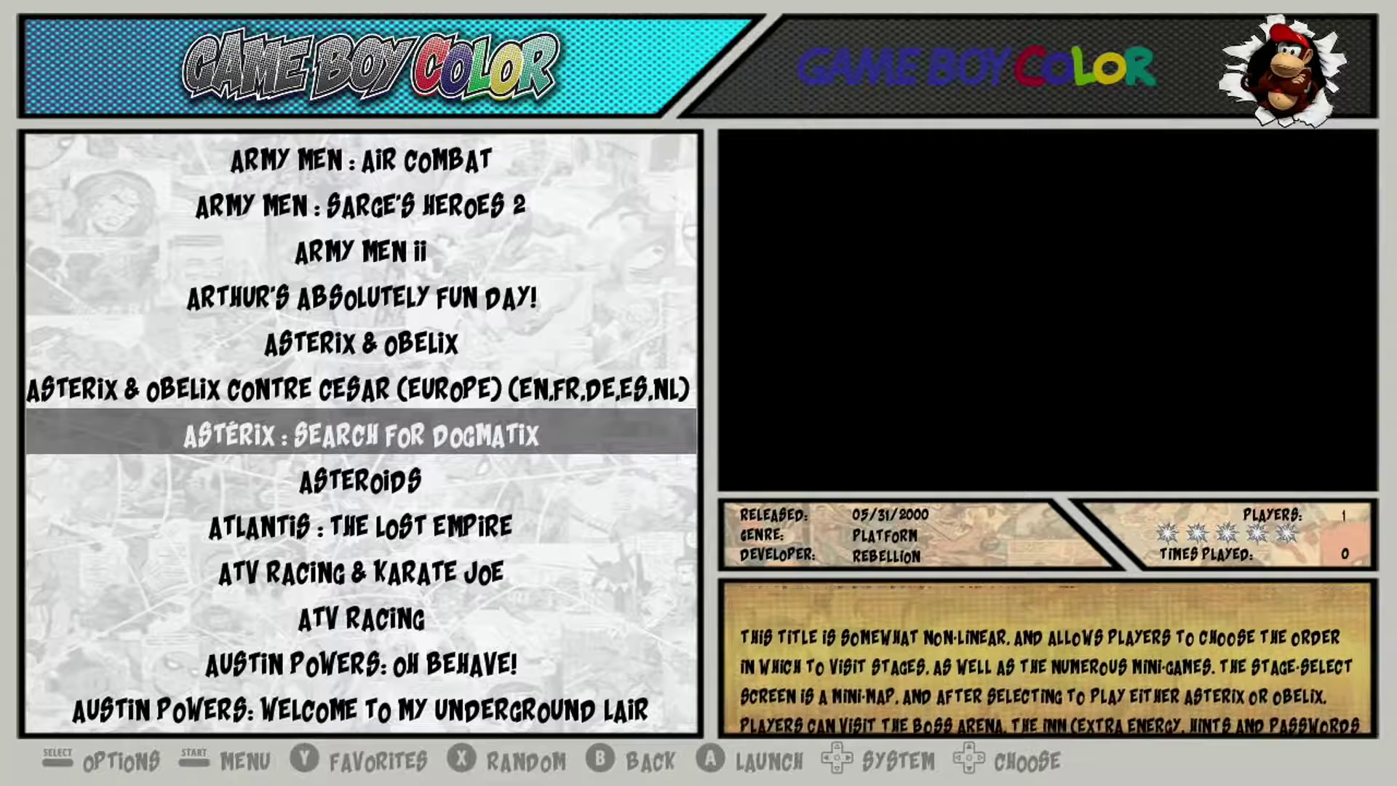
key("Down")
key("Down")
key("Down")
key("Down")
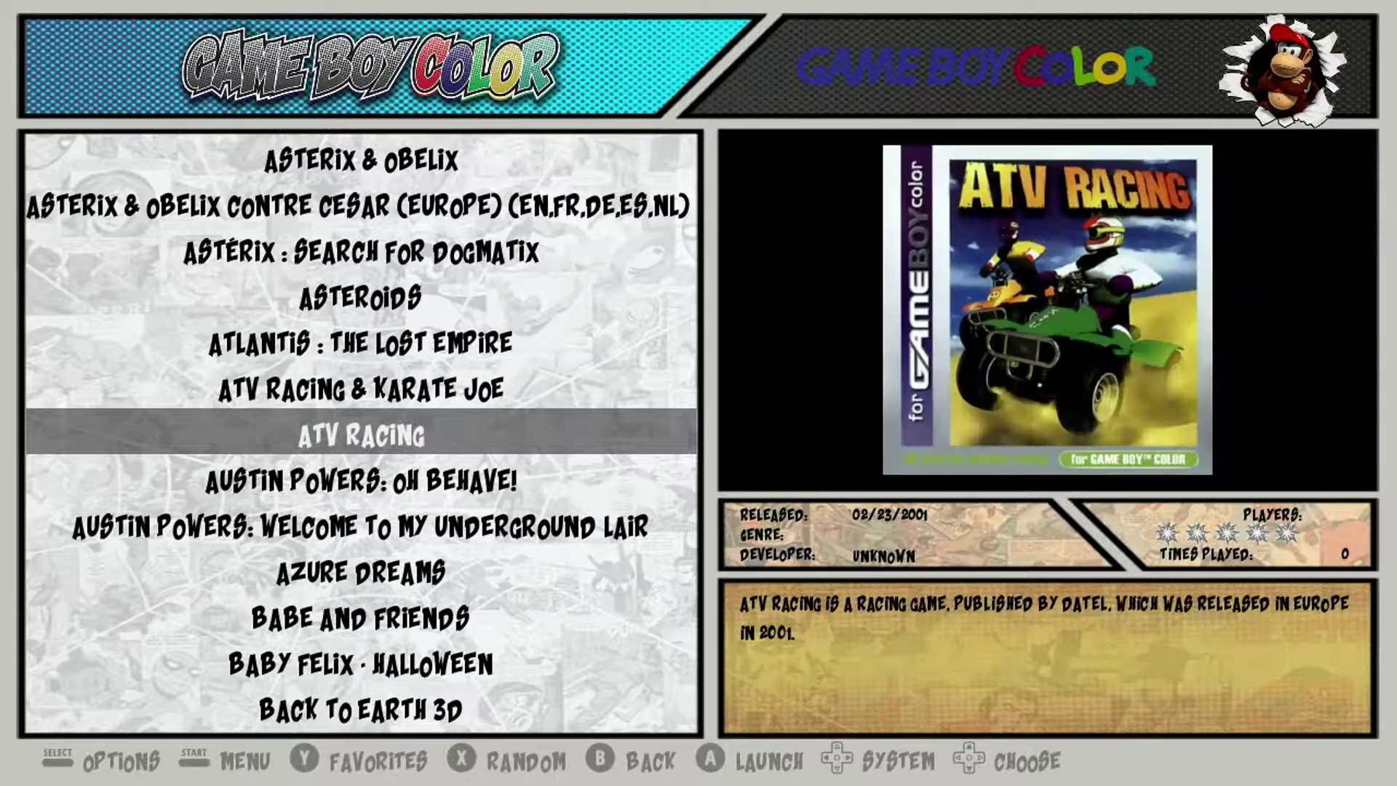
key("Down")
key("Down")
key("Down")
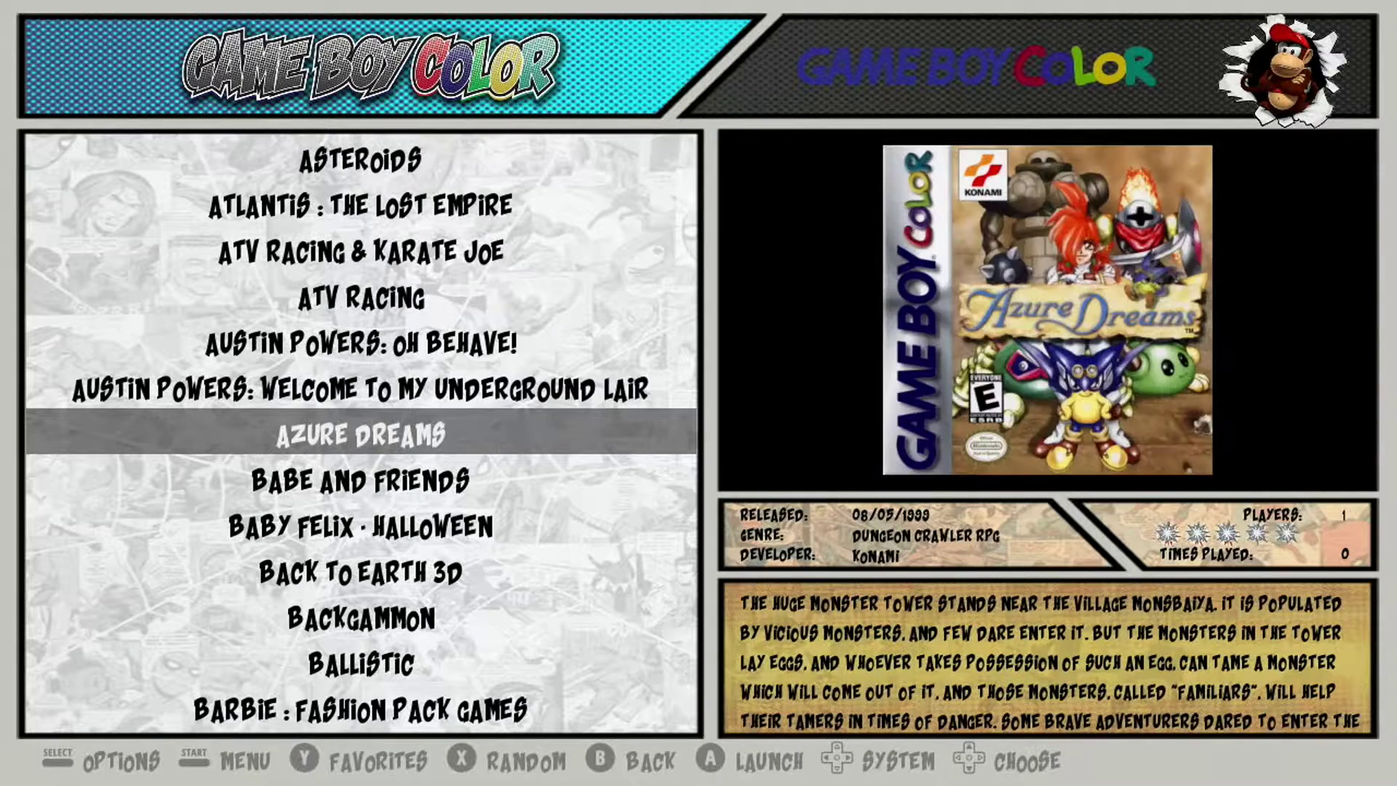
key("Return")
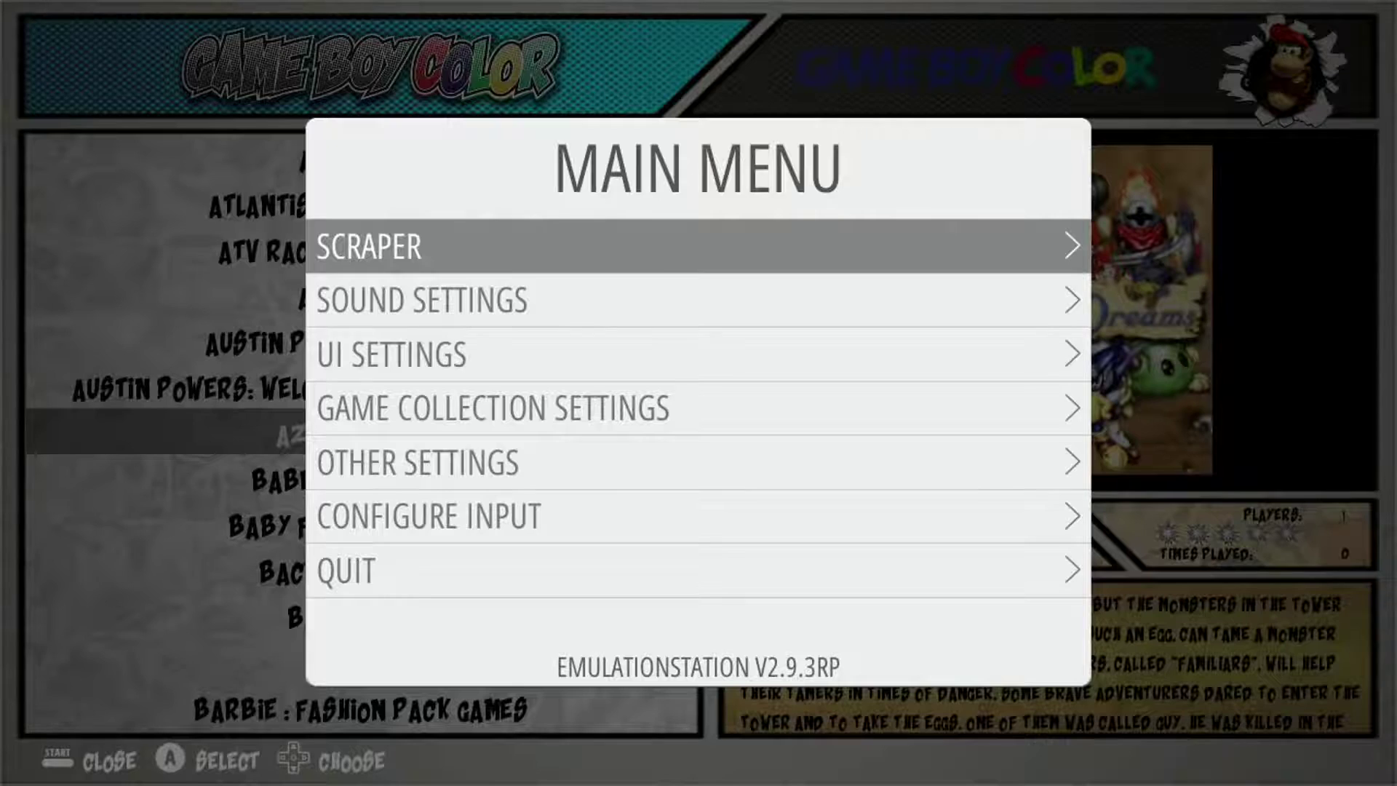
In Scraper settings, set Scrape From to TheGamesDB and open Scrape Now
key("Return")
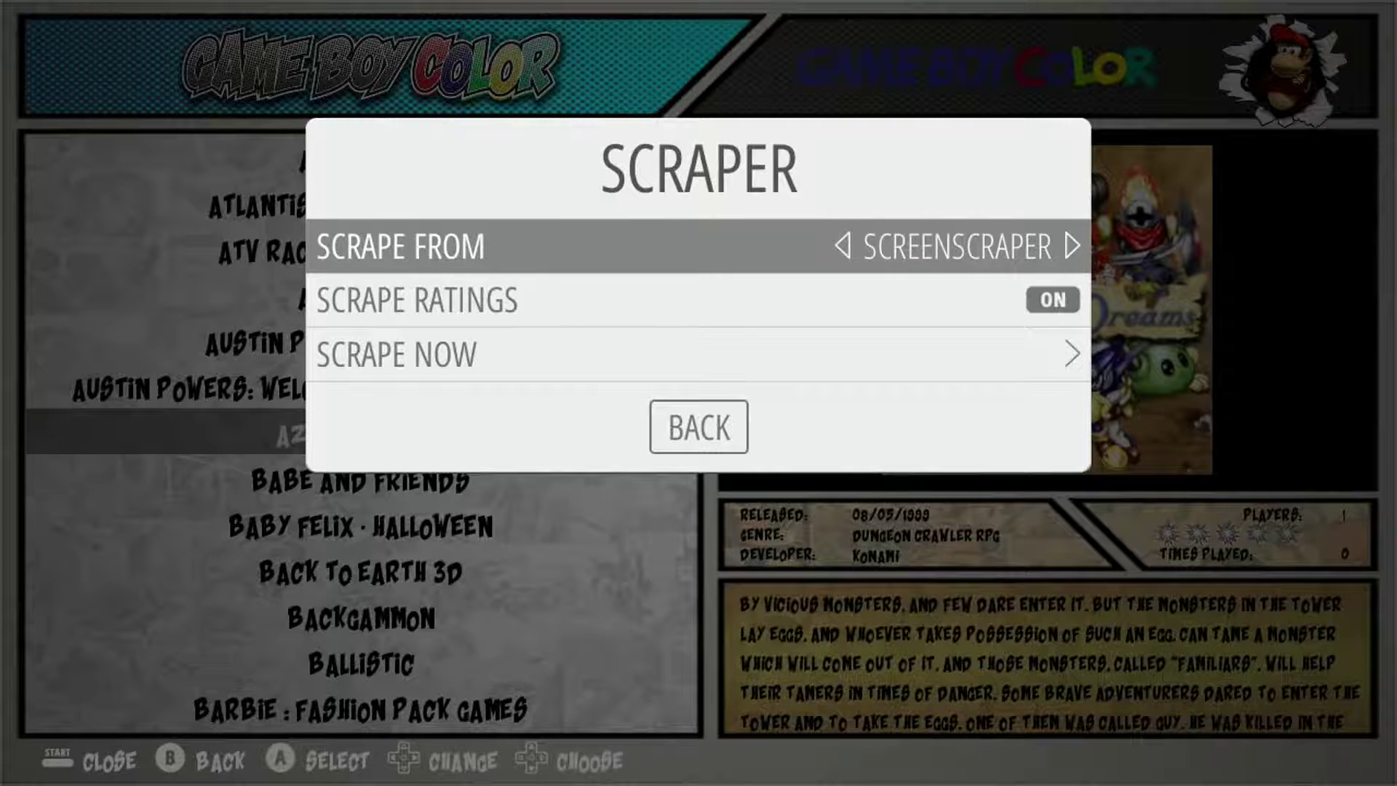
key("Right")
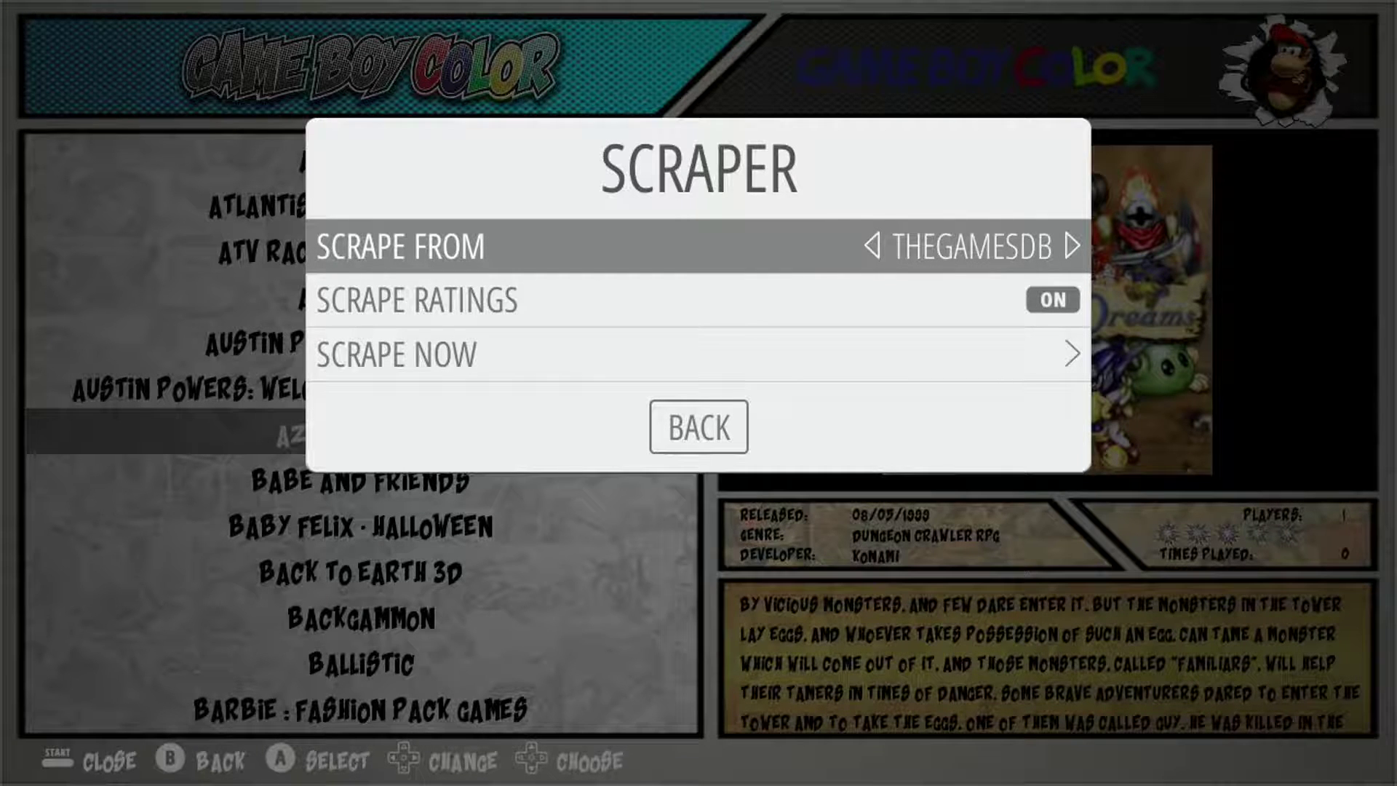
key("Down")
key("Down")
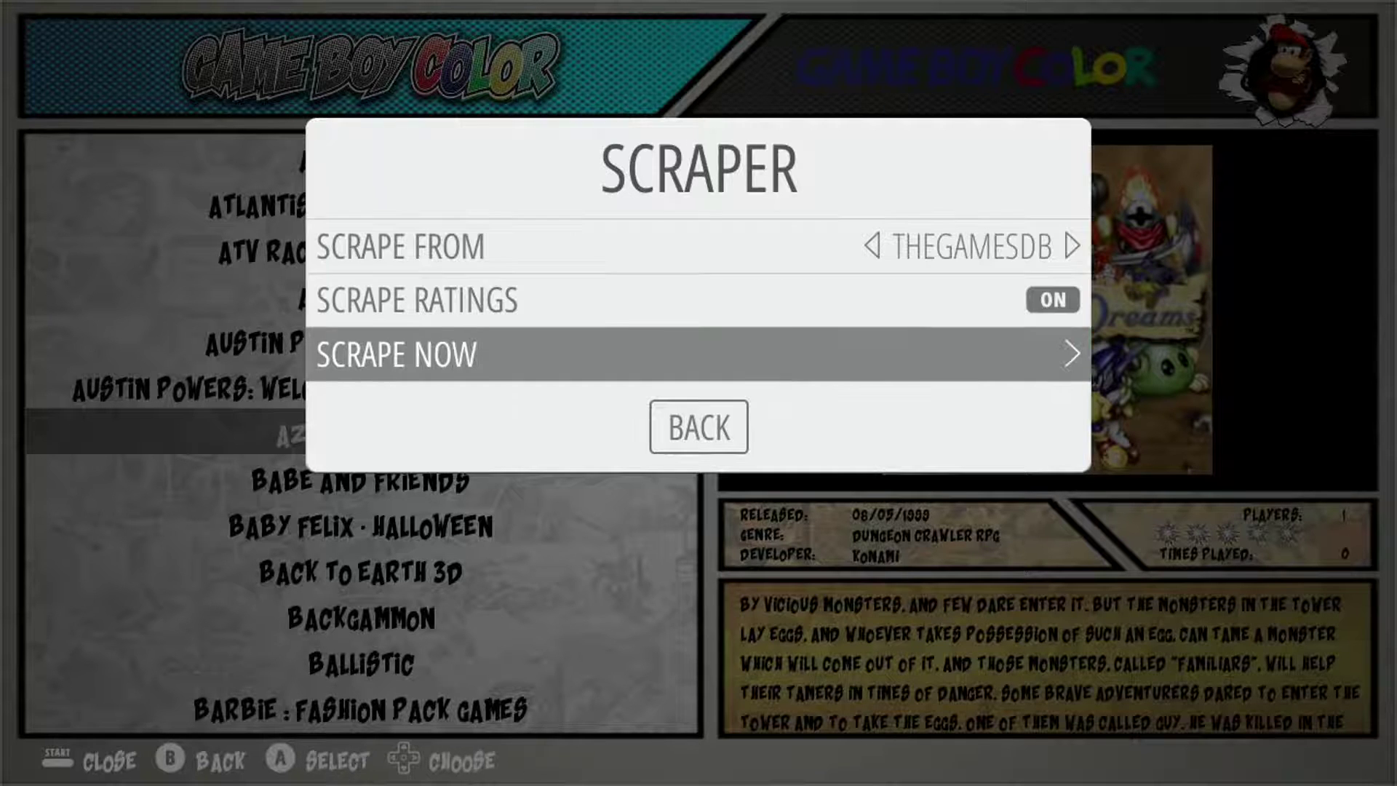
key("Return")
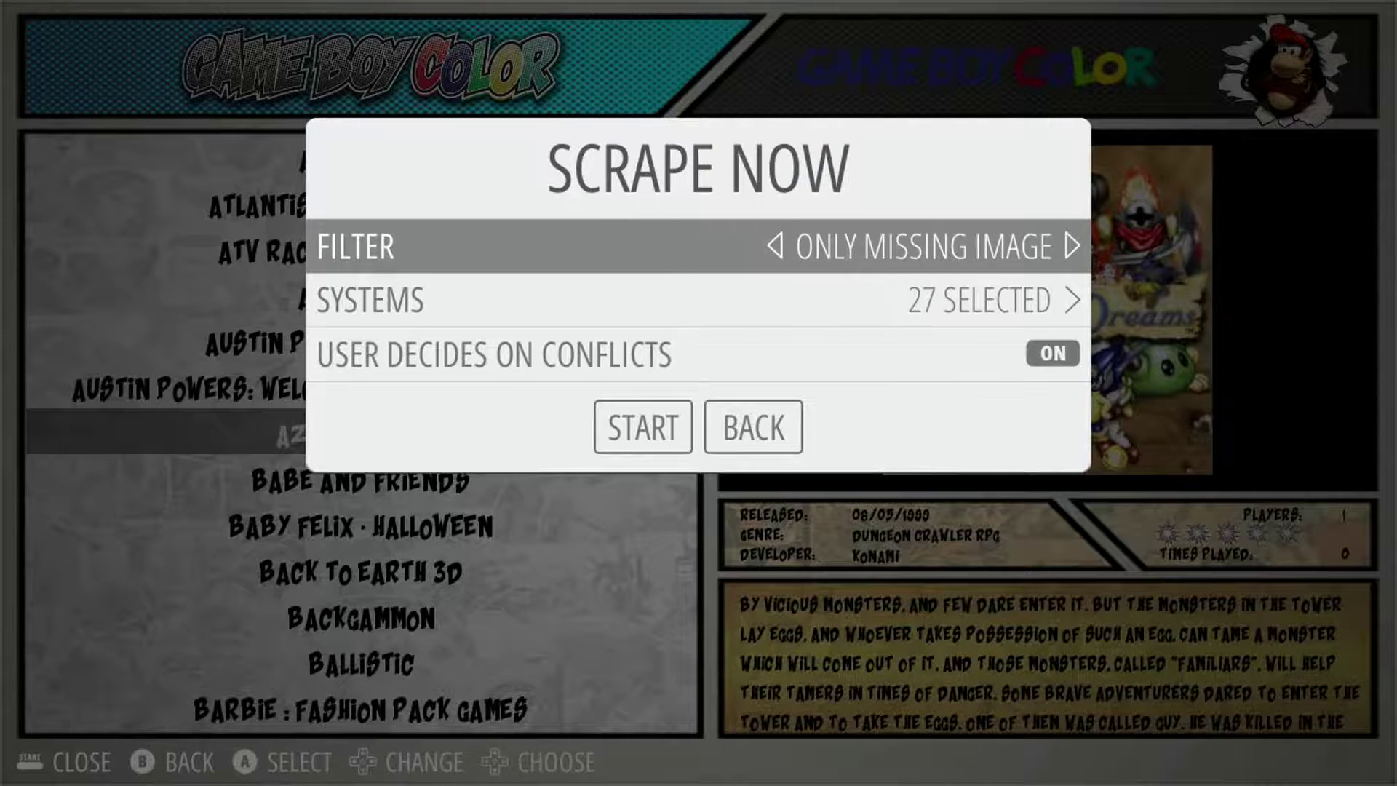
Clear every system with Select None, then check only Game Boy Color for scraping
key("Down")
key("Return")
key("Down")
key("Down")
key("Down")
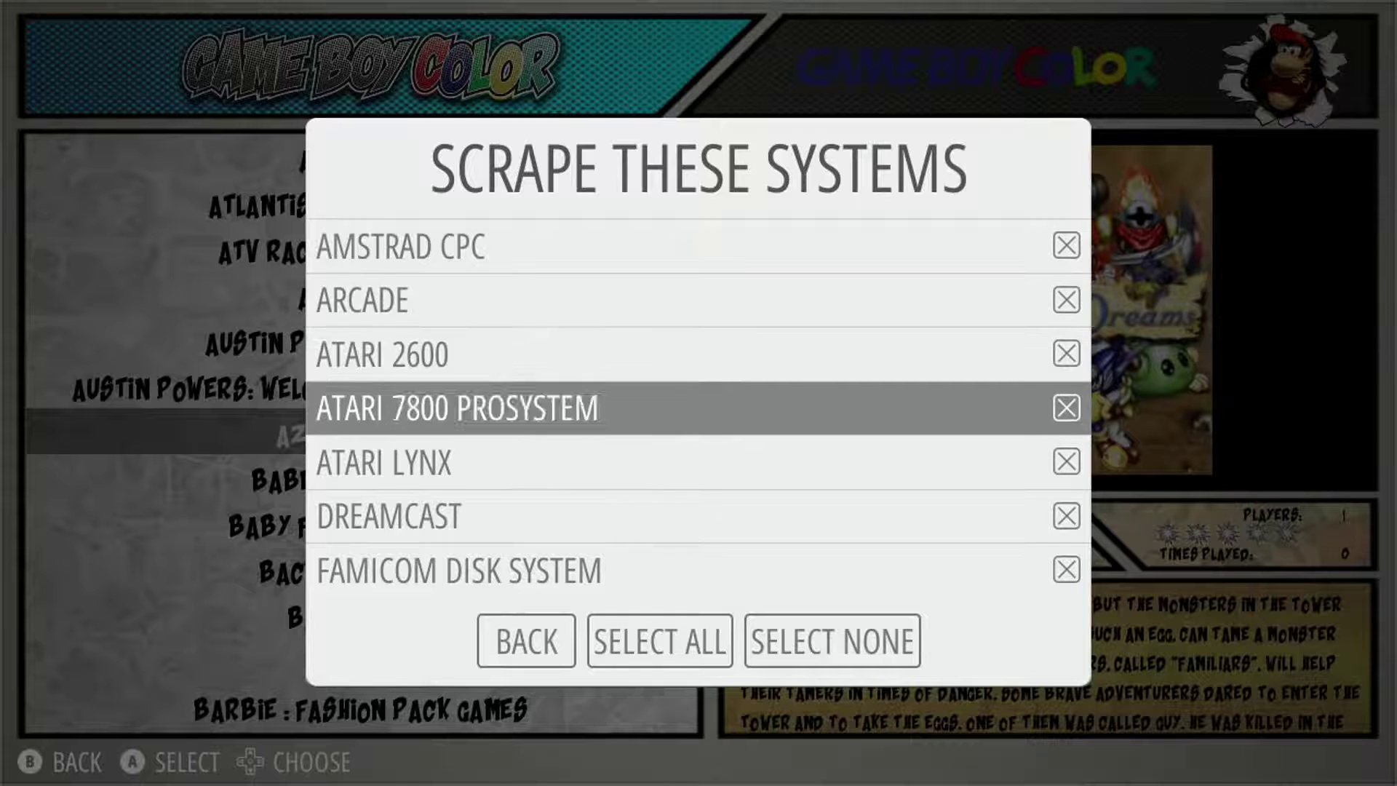
key("Down")
key("Down")
key("Down")
key("Down")
key("Down")
key("Down")
key("Down")
key("Down")
key("Down")
key("Down")
key("Down")
key("Down")
key("Down")
key("Down")
key("Down")
key("Down")
key("Down")
key("Down")
key("Down")
key("Down")
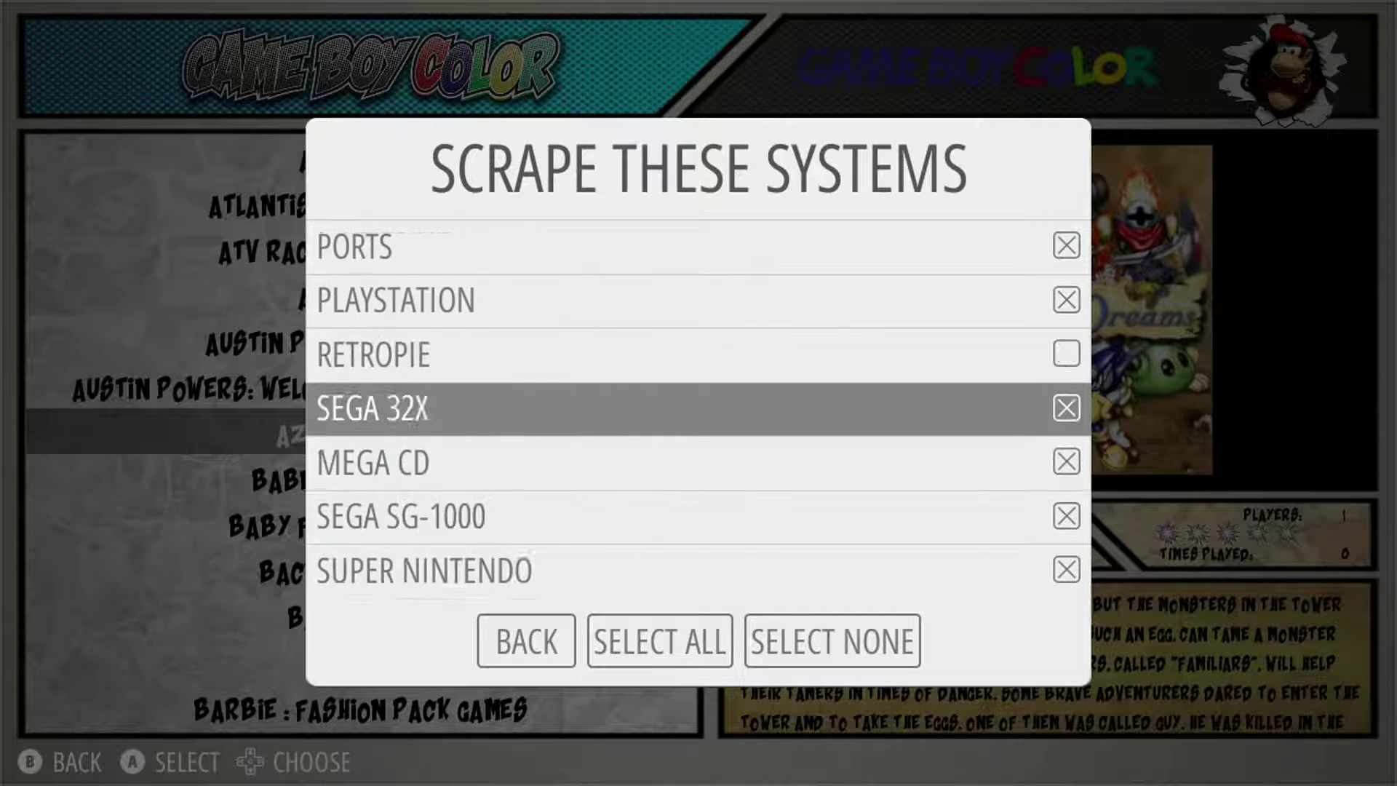
key("Down")
key("Down")
key("Down")
key("Down")
key("Down")
key("Right")
key("Right")
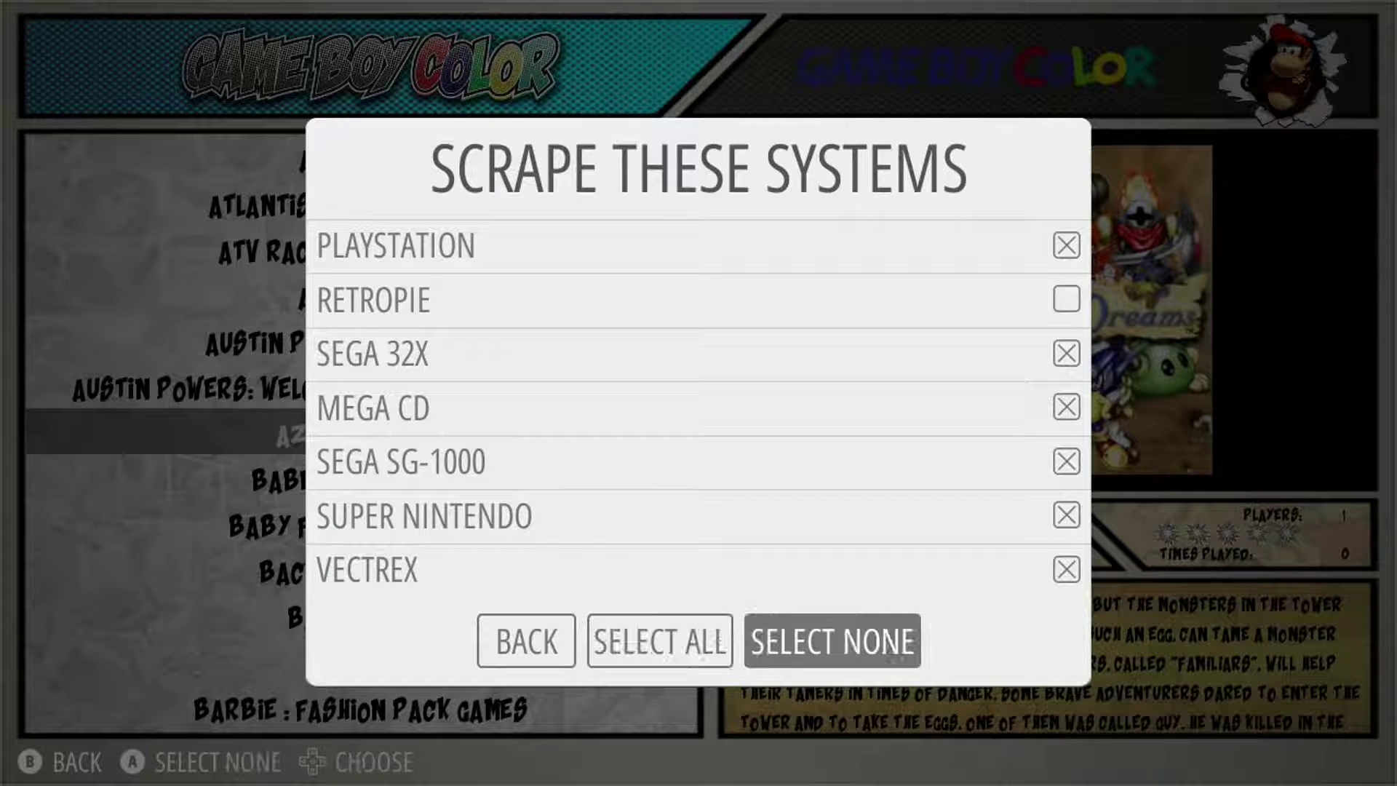
key("Return")
key("Up")
key("Up")
key("Up")
key("Up")
key("Up")
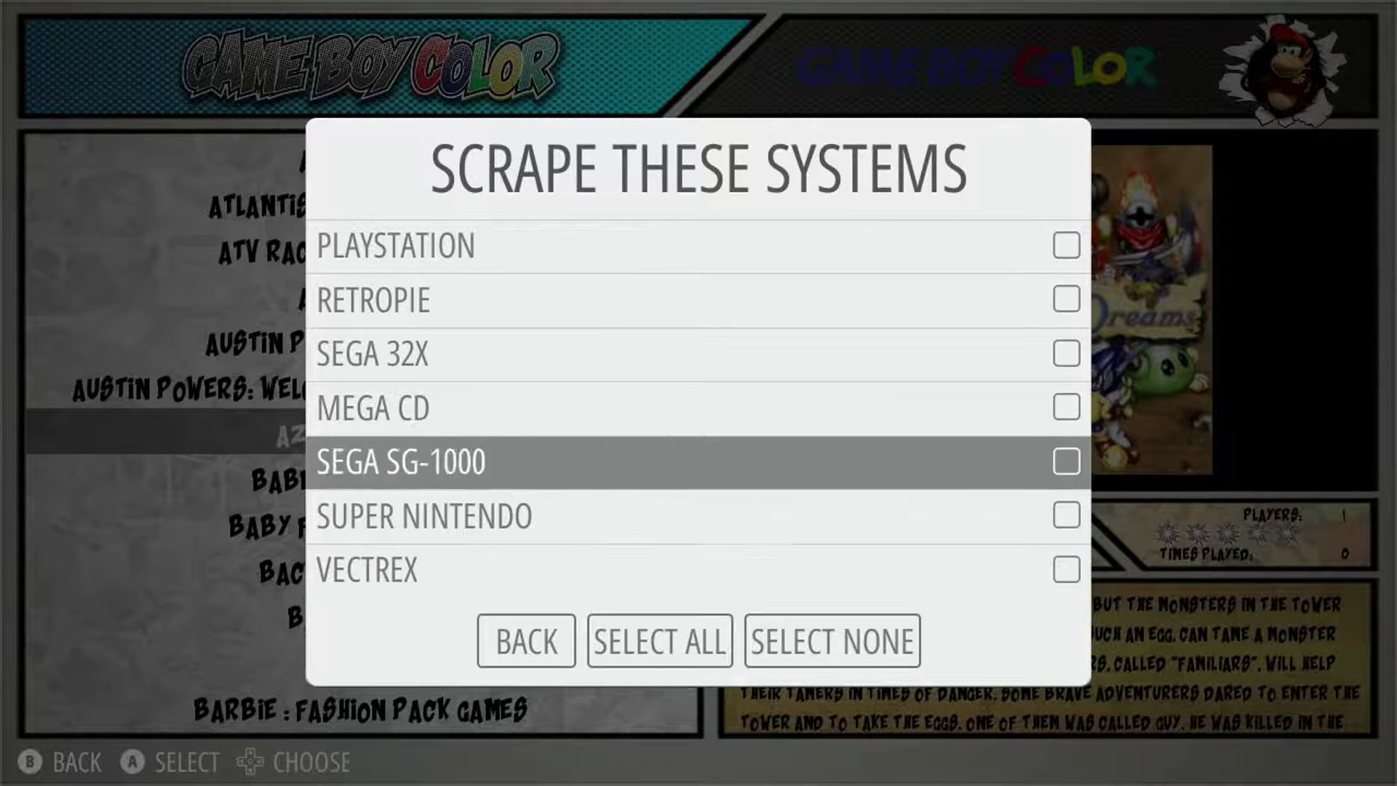
key("Up")
key("Up")
key("Up")
key("Up")
key("Up")
key("Up")
key("Up")
key("Up")
key("Up")
key("Up")
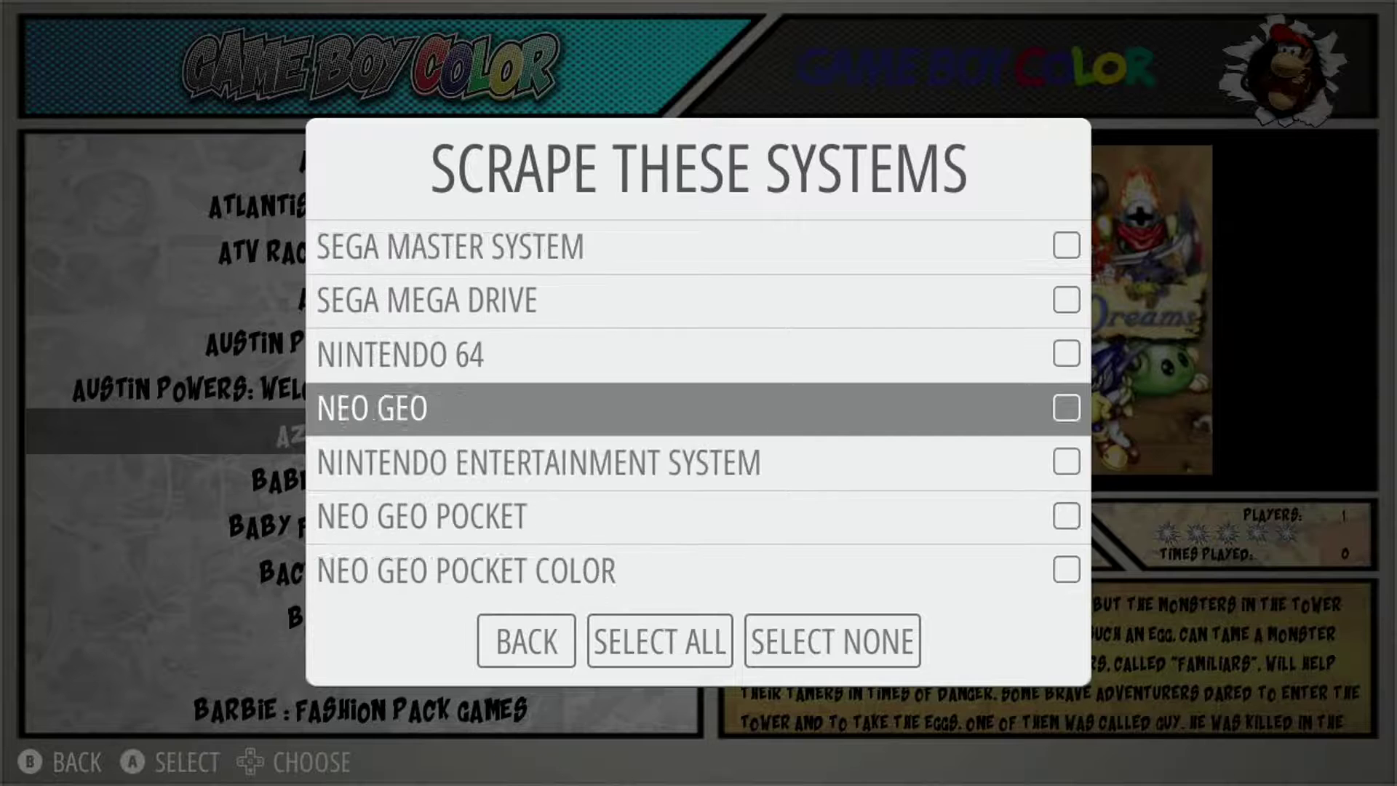
key("Up")
key("Up")
key("Up")
key("Up")
key("Up")
key("Down")
key("Down")
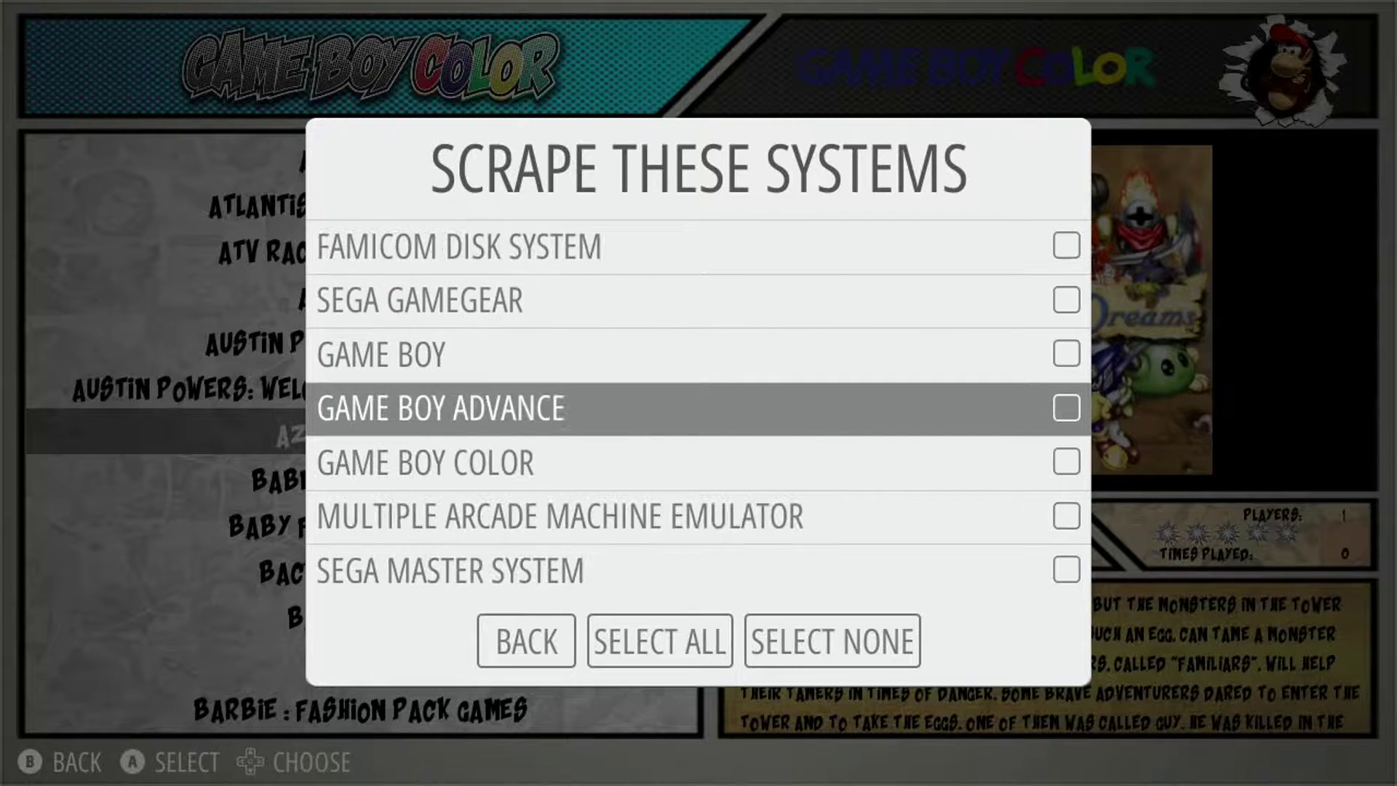
key("Return")
Set User Decides On Conflicts to Off and start scraping the 48 Game Boy Color games
key("Escape")
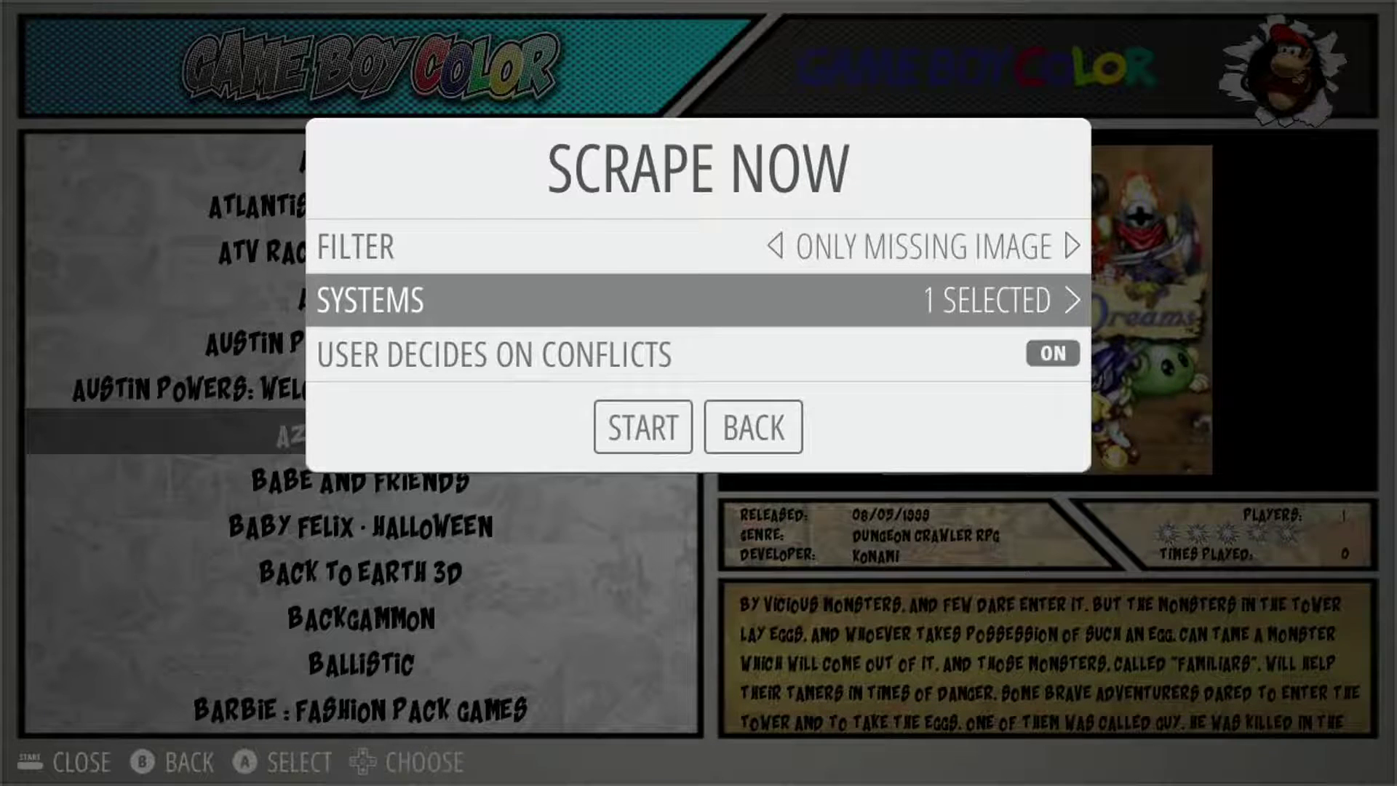
key("Down")
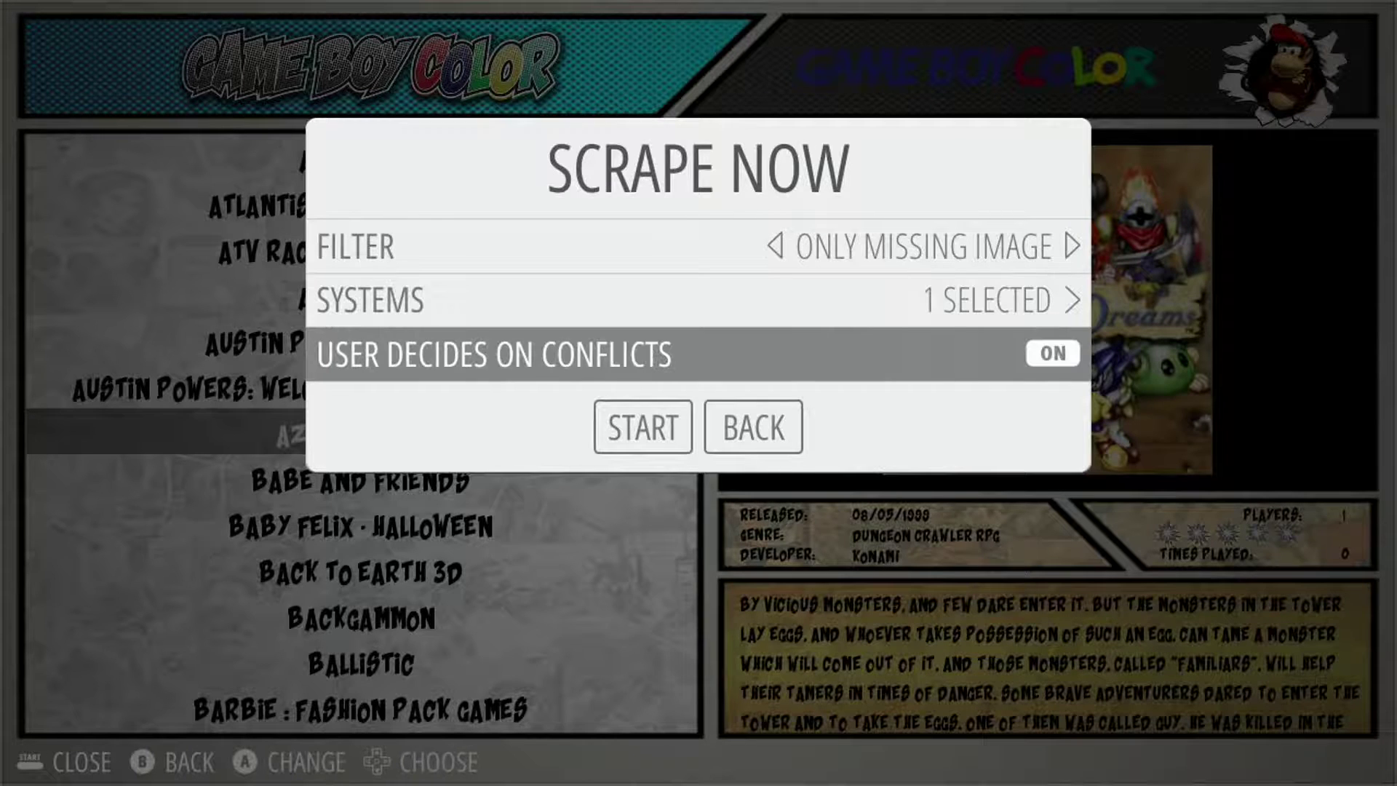
key("Return")
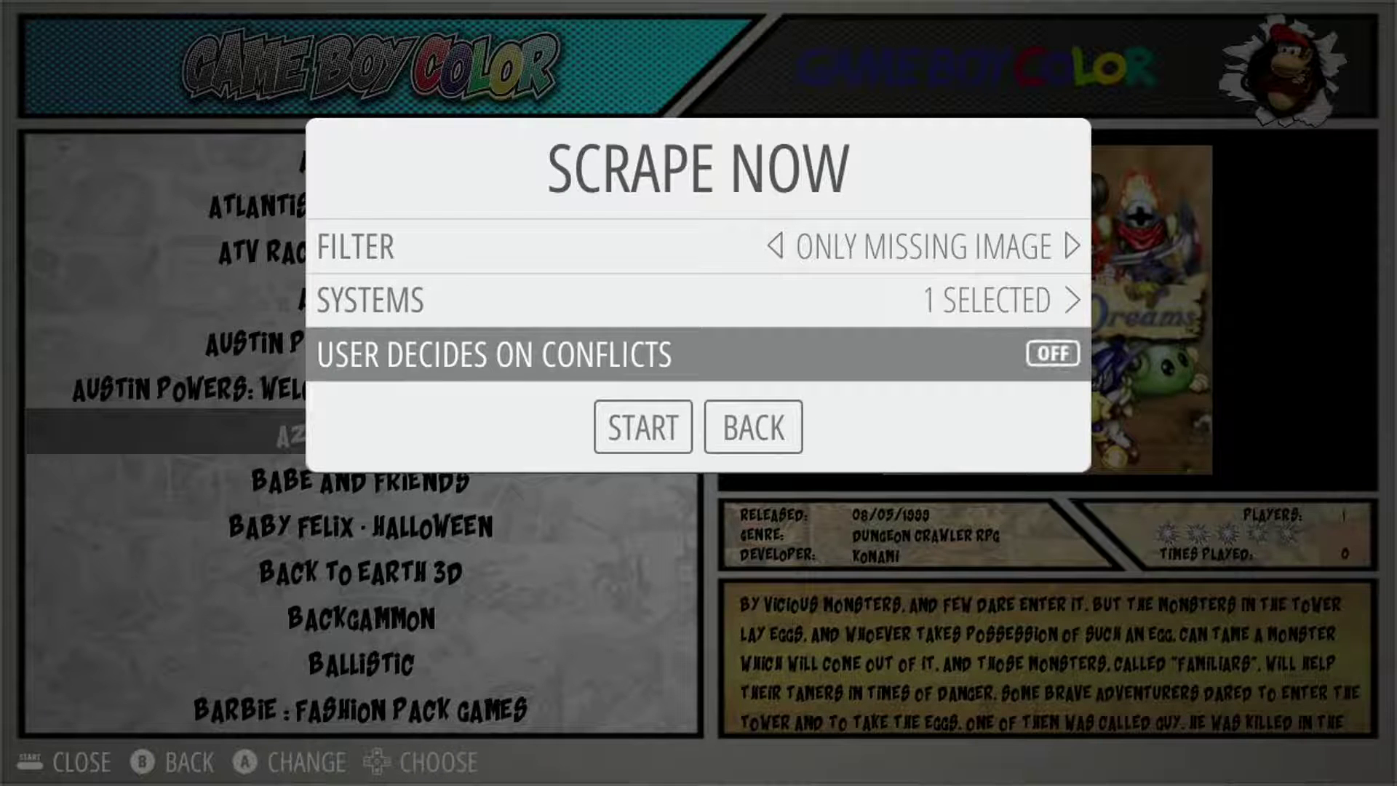
key("Up")
key("Up")
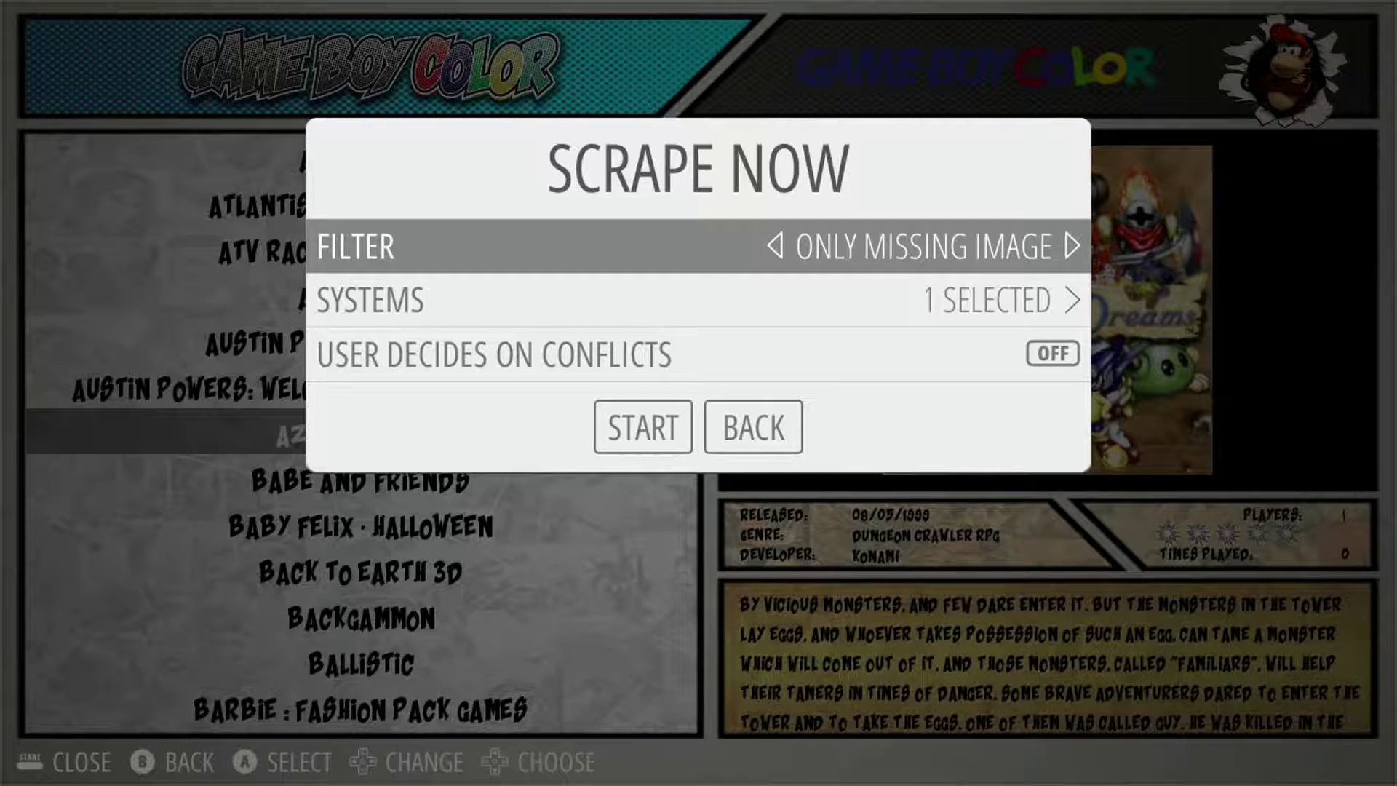
key("Down")
key("Down")
key("Down")
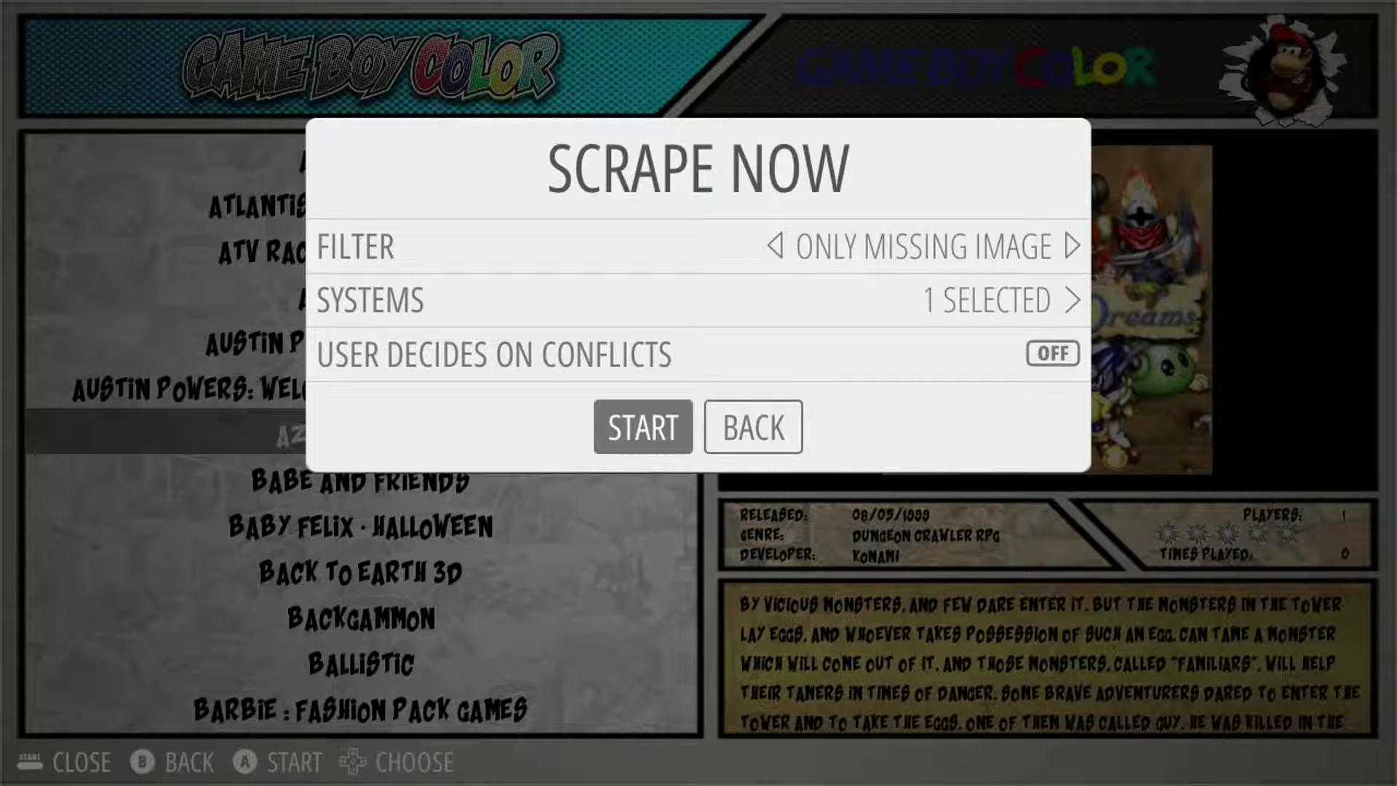
key("Return")
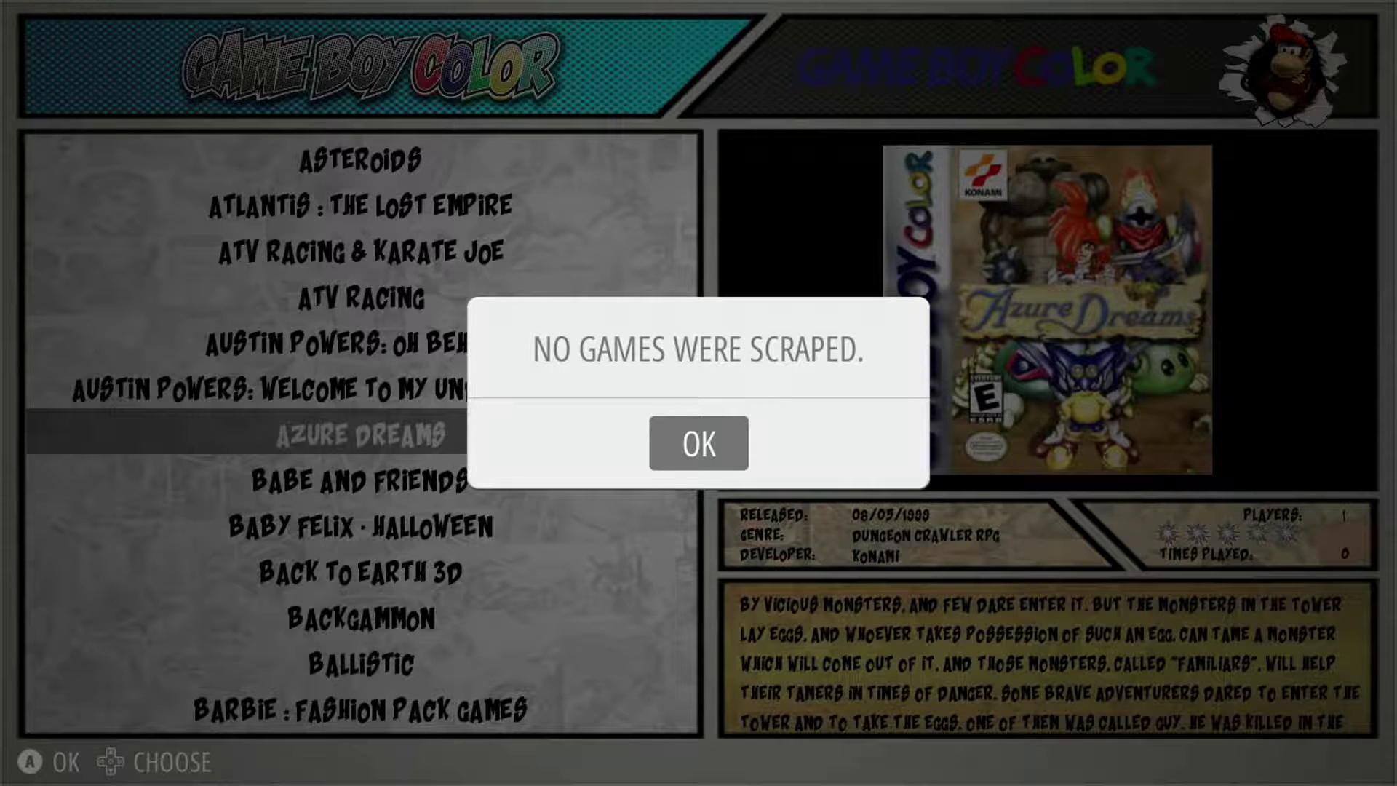
Dismiss the no-games-scraped message and flip Scrape From to ScreenScraper and back to TheGamesDB
key("Return")
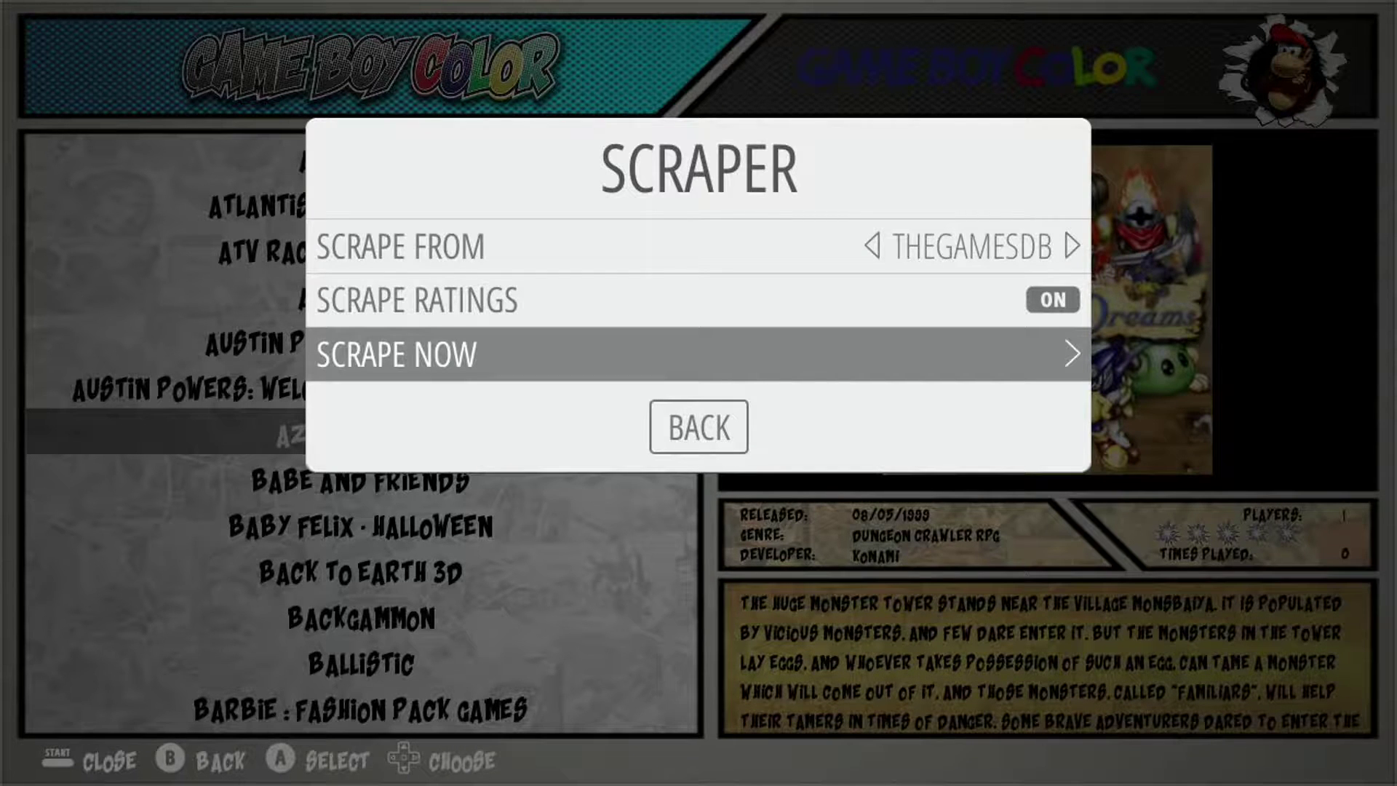
key("Up")
key("Up")
key("Right")
key("Left")
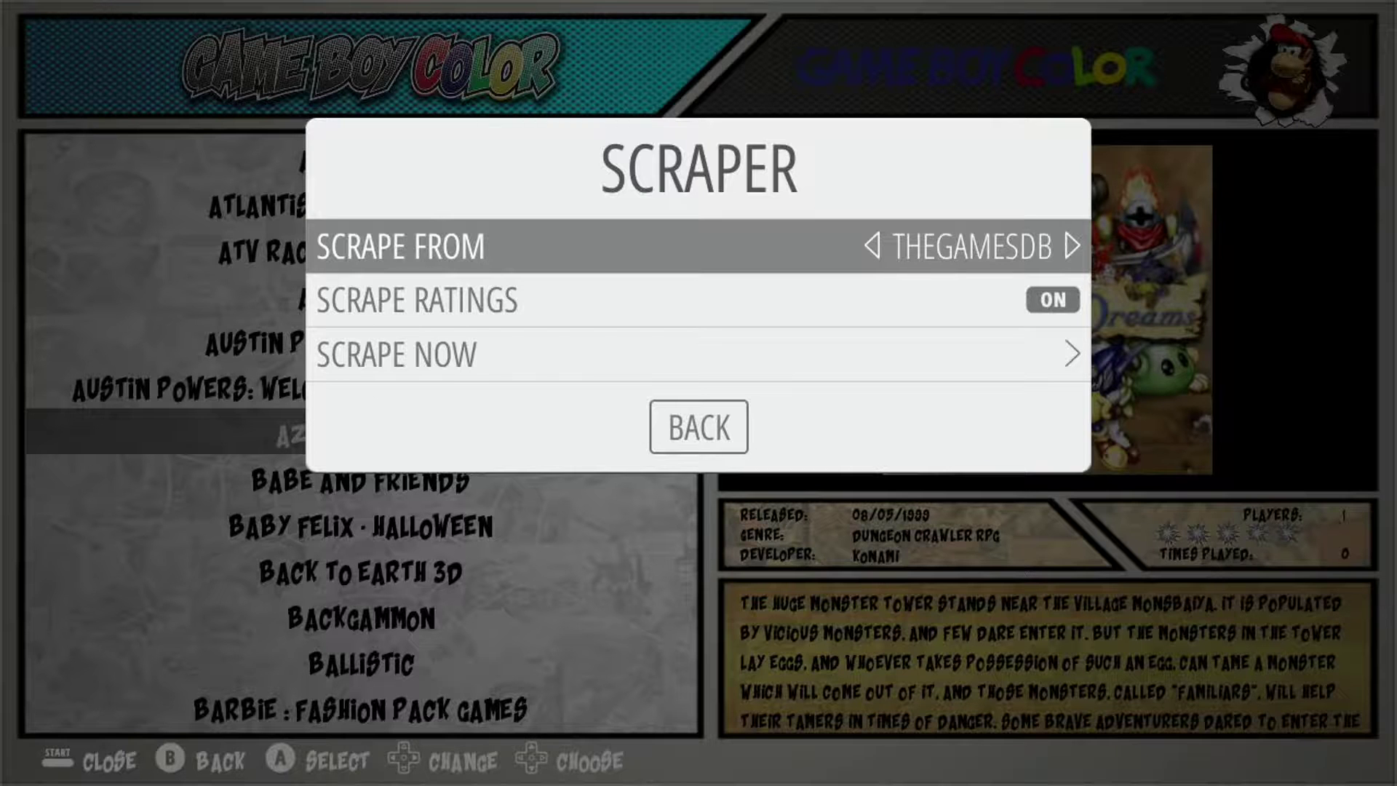
Leave the scraper settings for the Main Menu and move down toward Quit
key("Down")
key("Down")
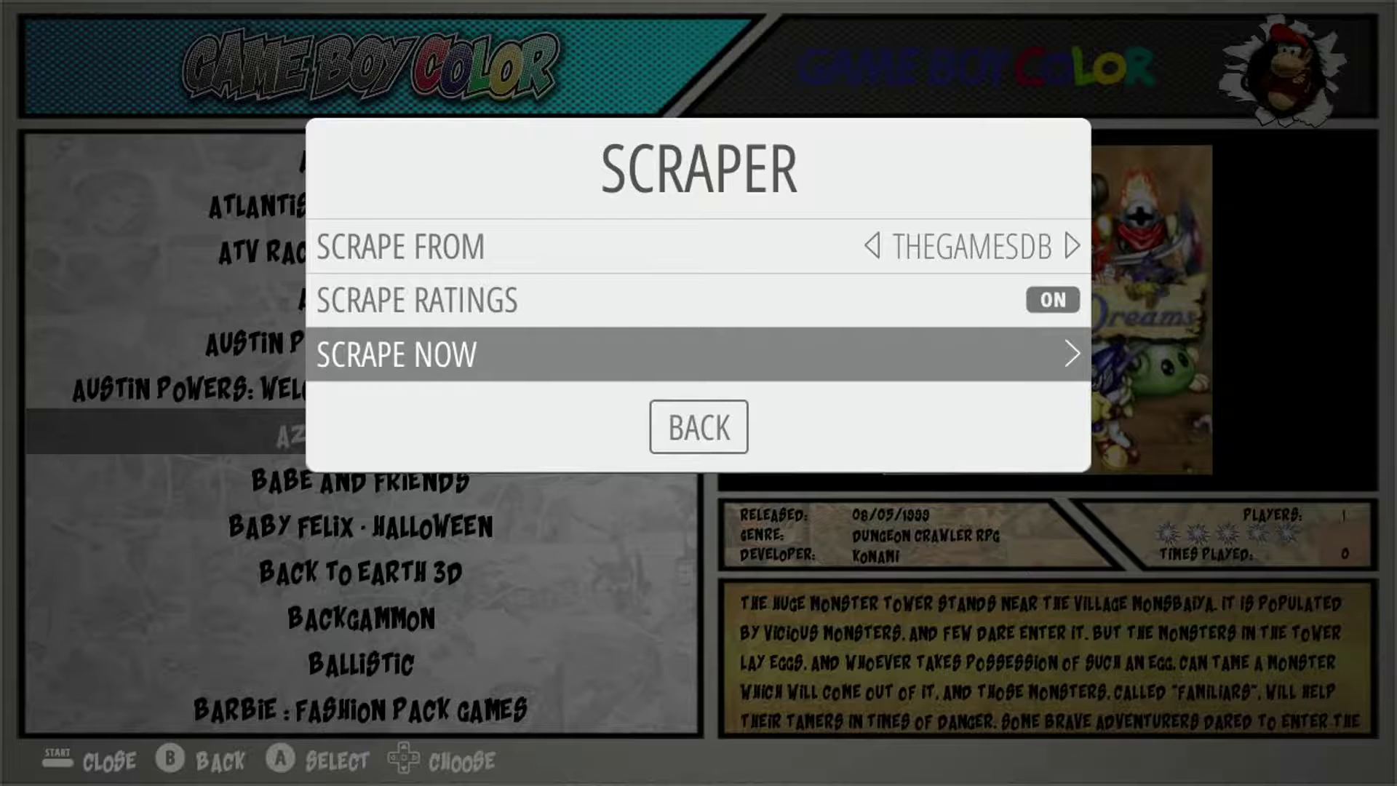
key("Down")
key("Return")
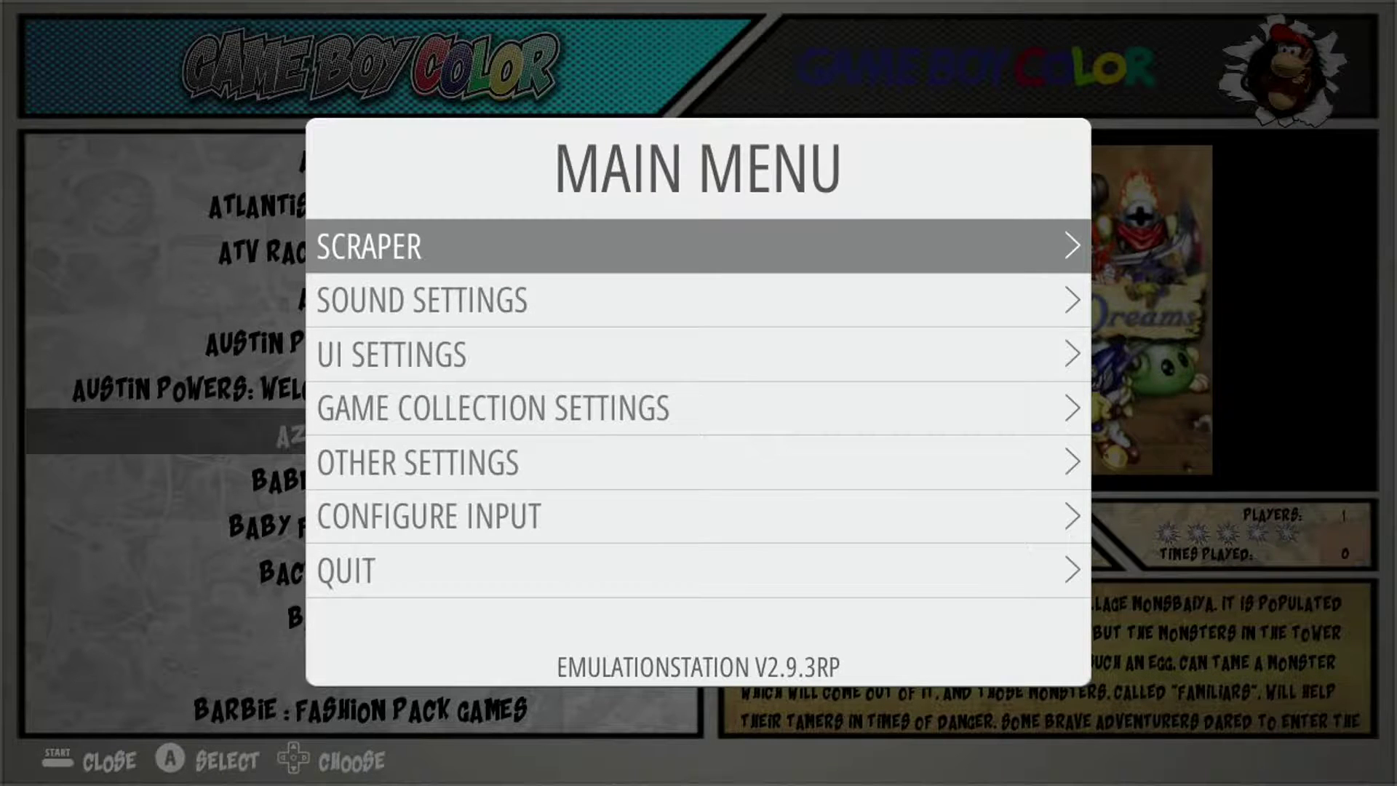
key("Down")
key("Down")
key("Down")
key("Down")
key("Down")
key("Down")
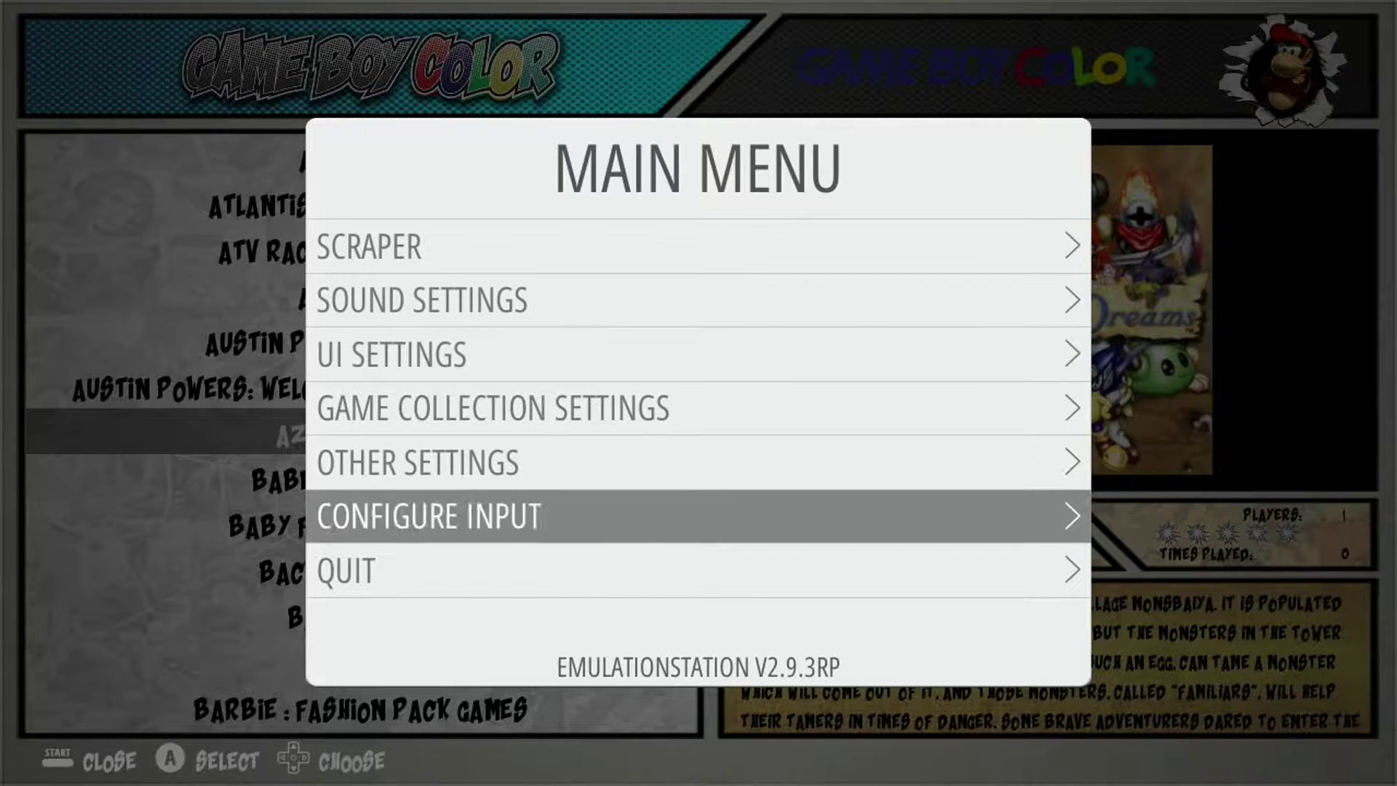